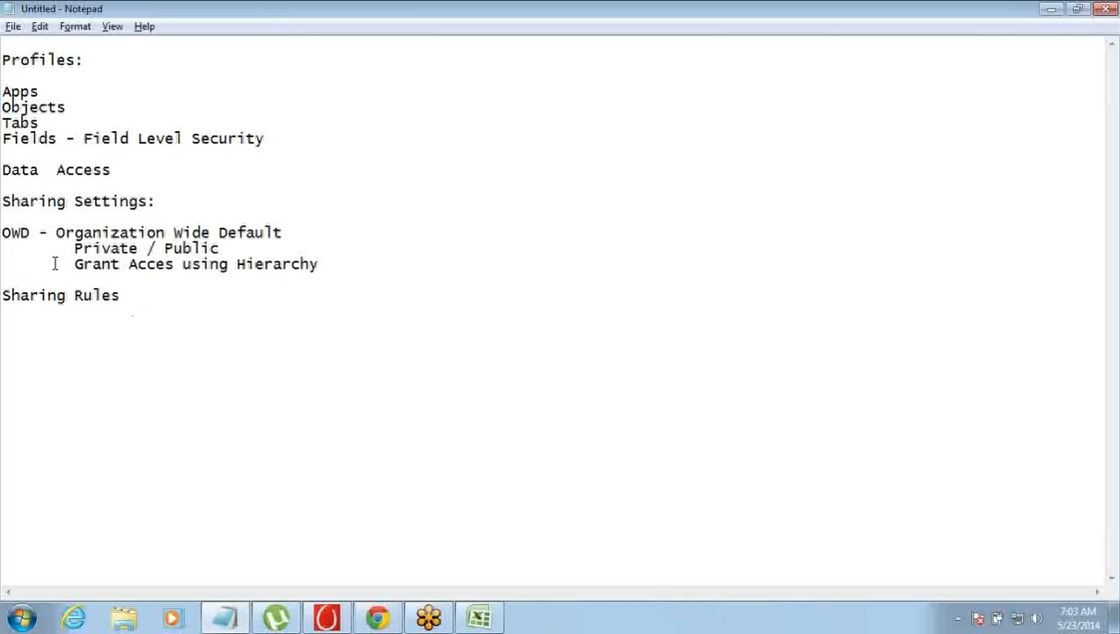
- Highlight the OWD - Organization Wide Default line and the Sharing Rules heading in the notes
drag(3, 233, 261, 237)
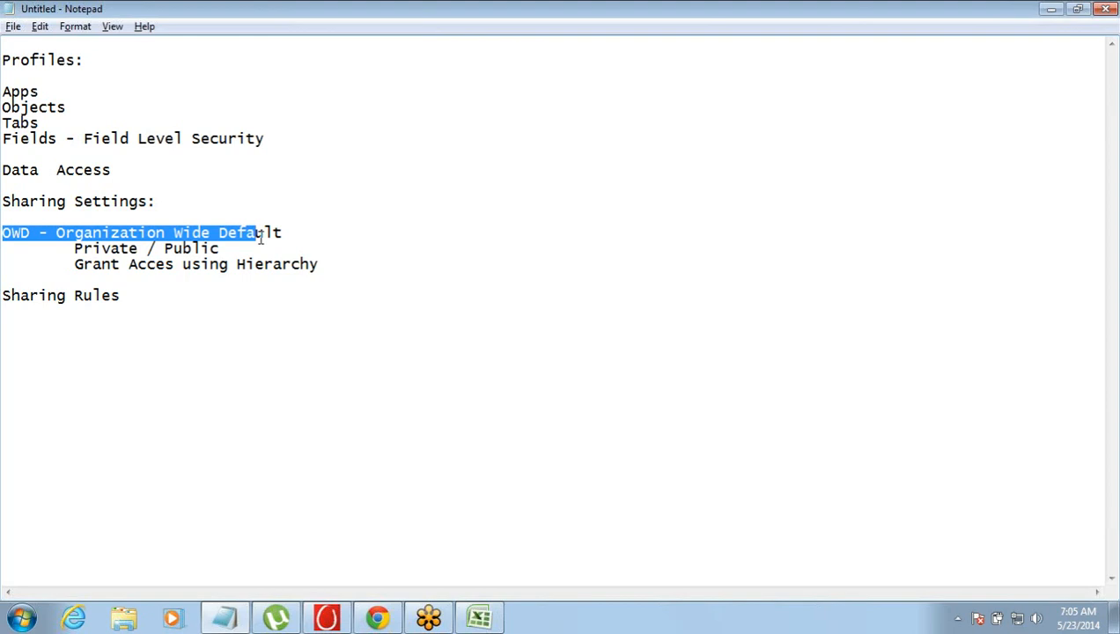
drag(121, 295, 2, 310)
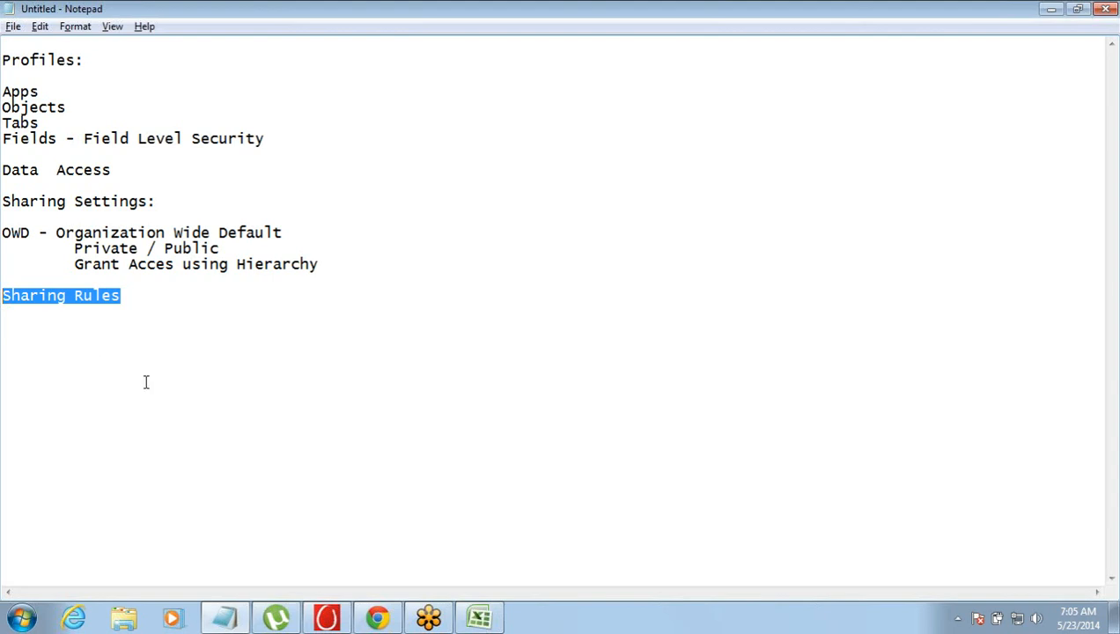
- Switch to Chrome and look through the Sharing Settings page down to the Client Sharing Rules section
click(378, 619)
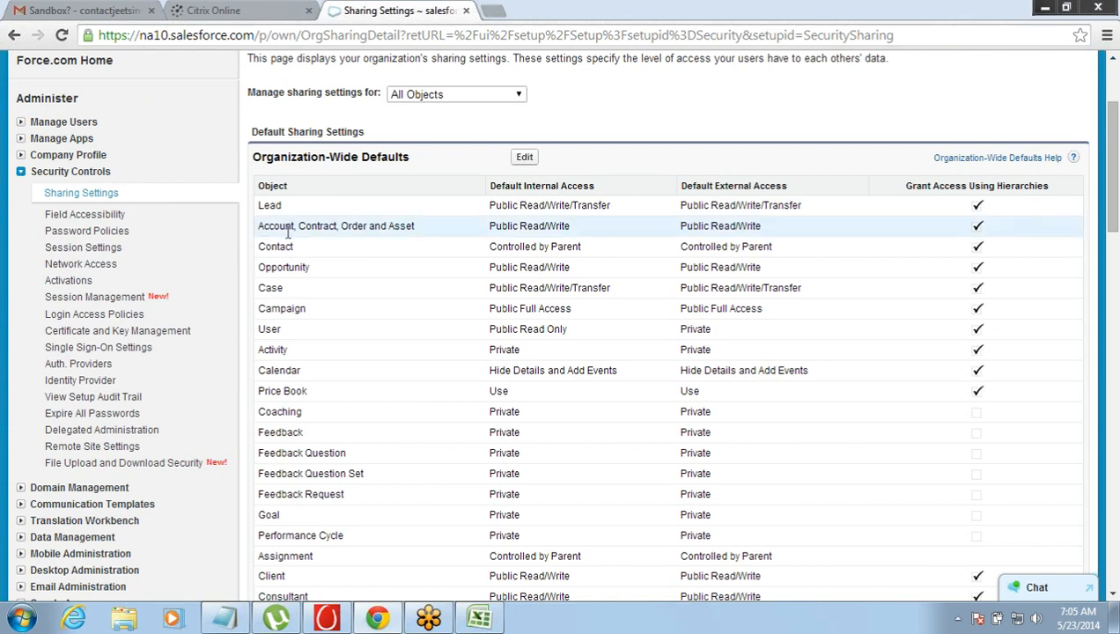
drag(1113, 596, 1112, 596)
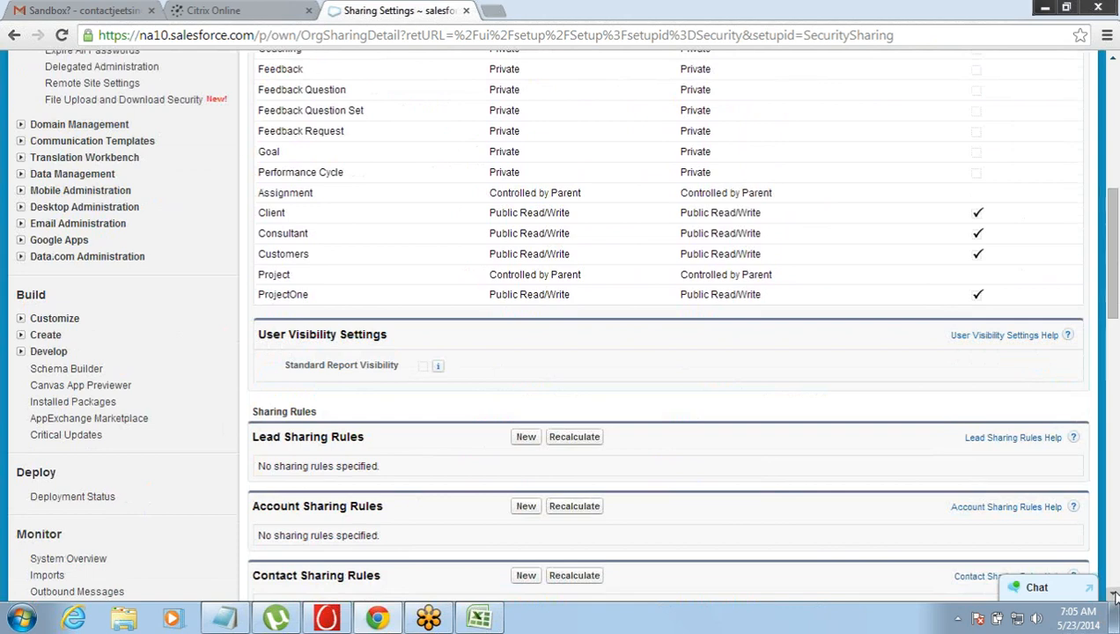
drag(1113, 596, 1113, 596)
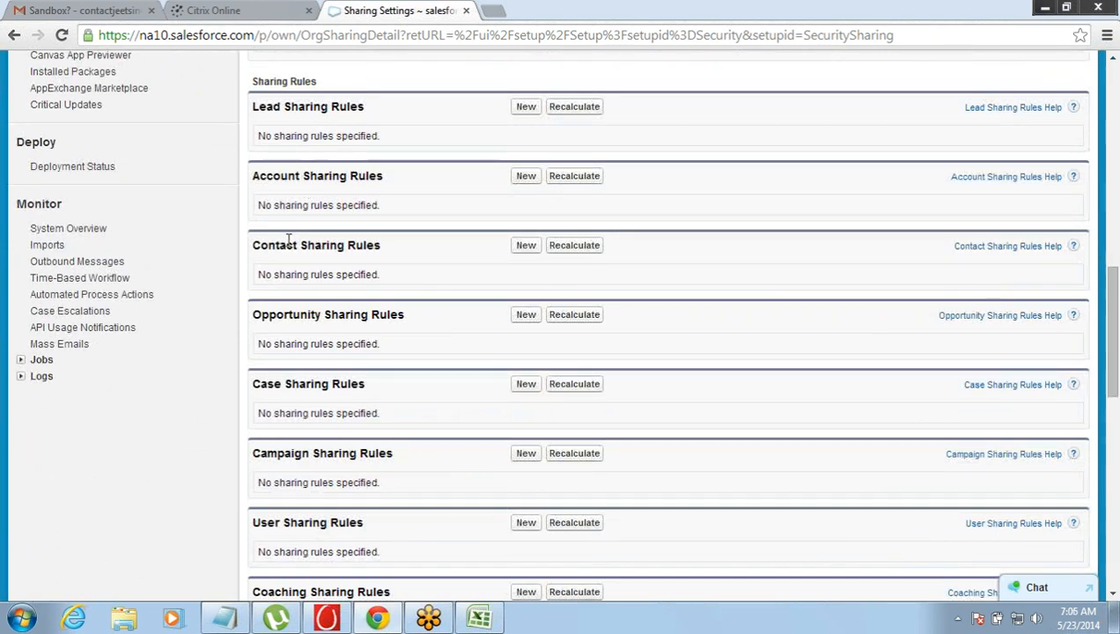
drag(1114, 321, 1114, 515)
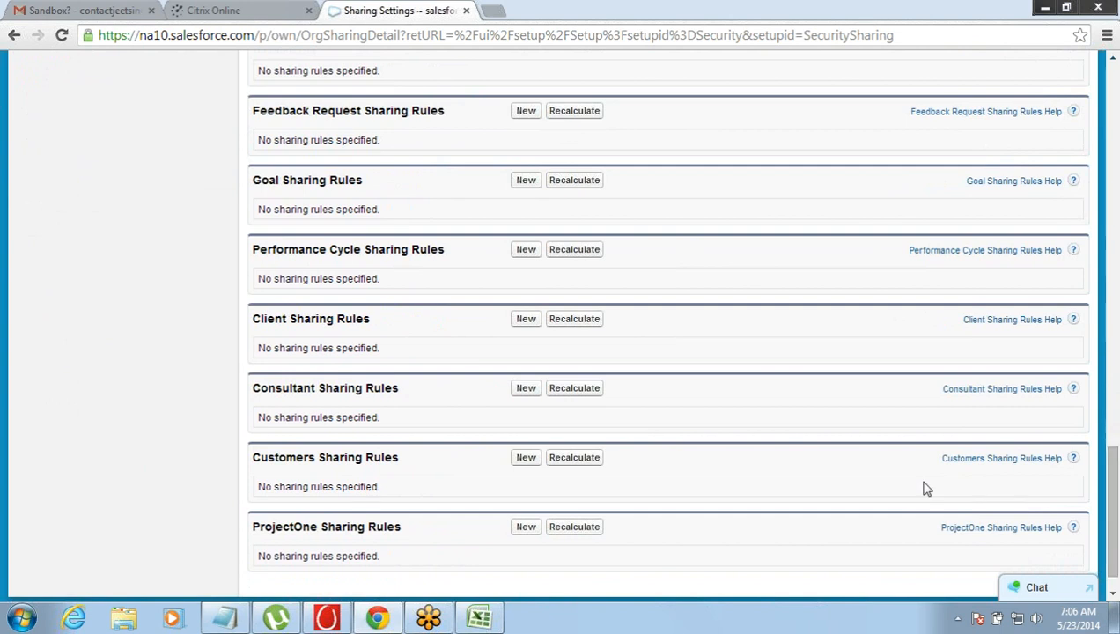
drag(253, 318, 374, 325)
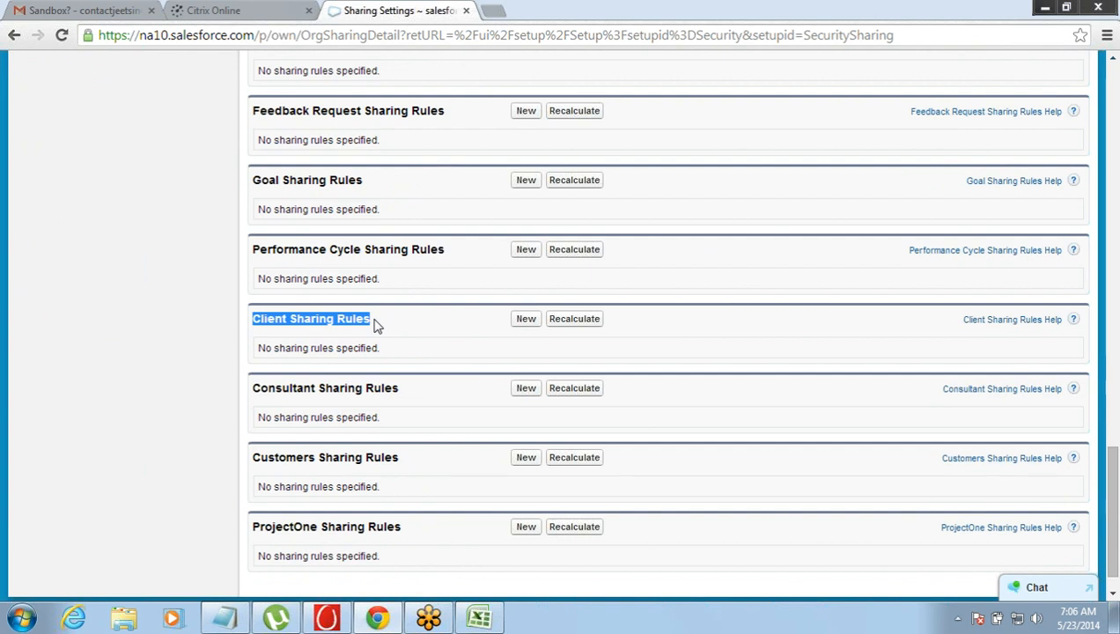
- Start a new Client sharing rule and label it Rule 23
click(526, 324)
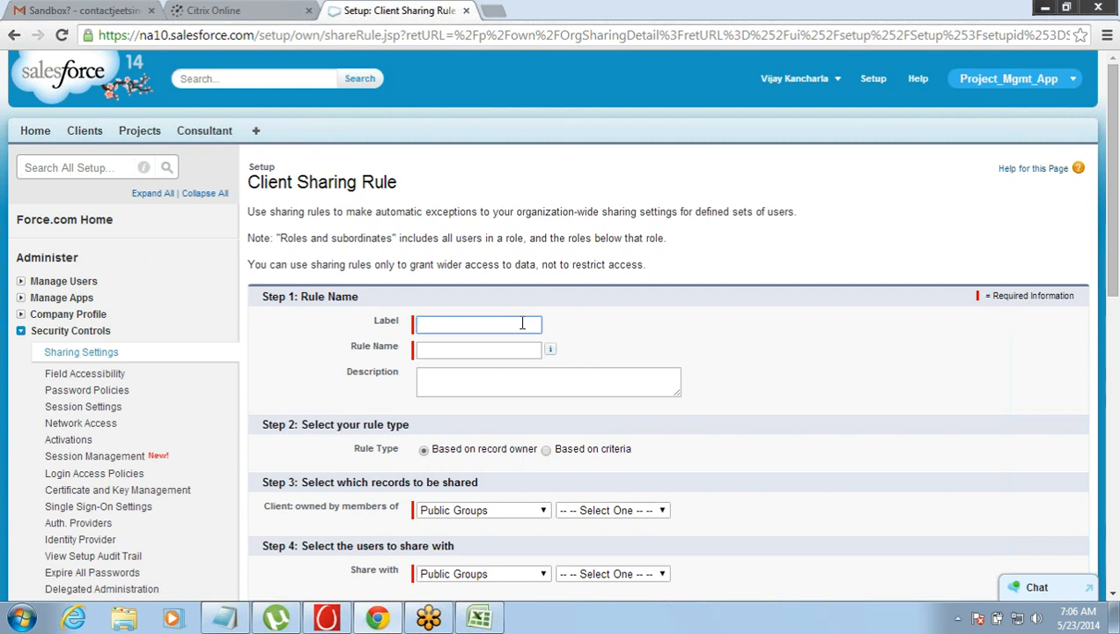
click(522, 324)
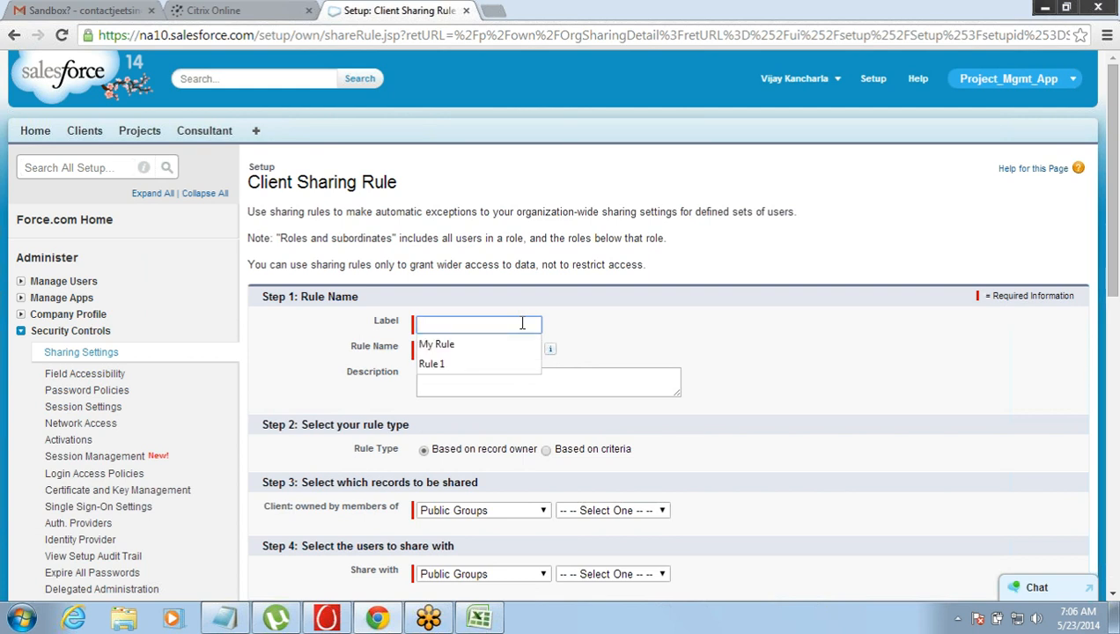
text(Rule 23)
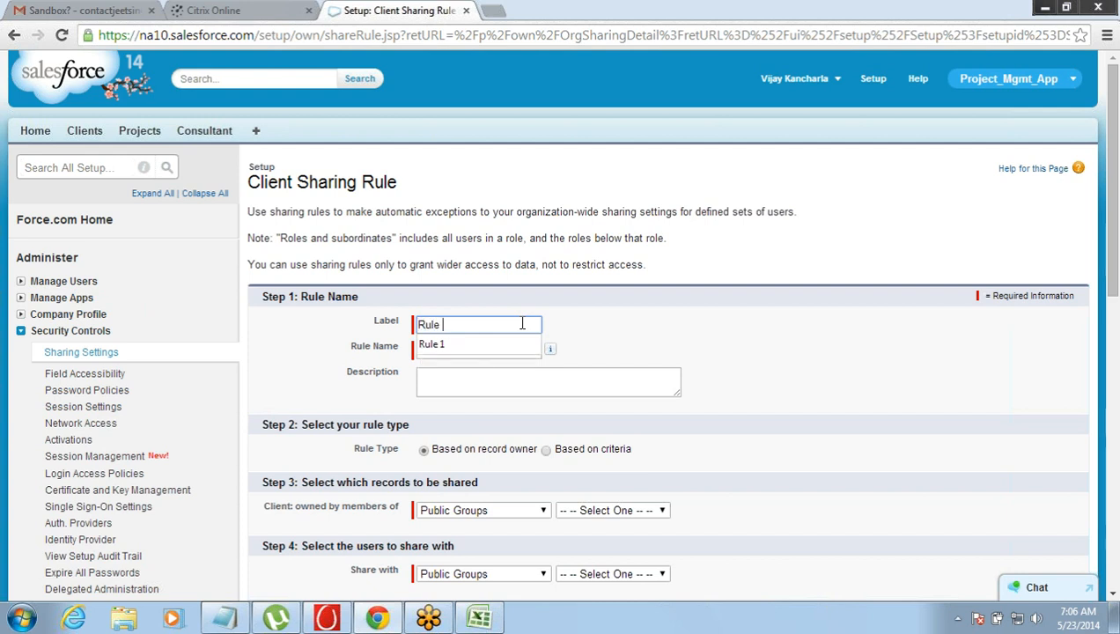
key(Tab)
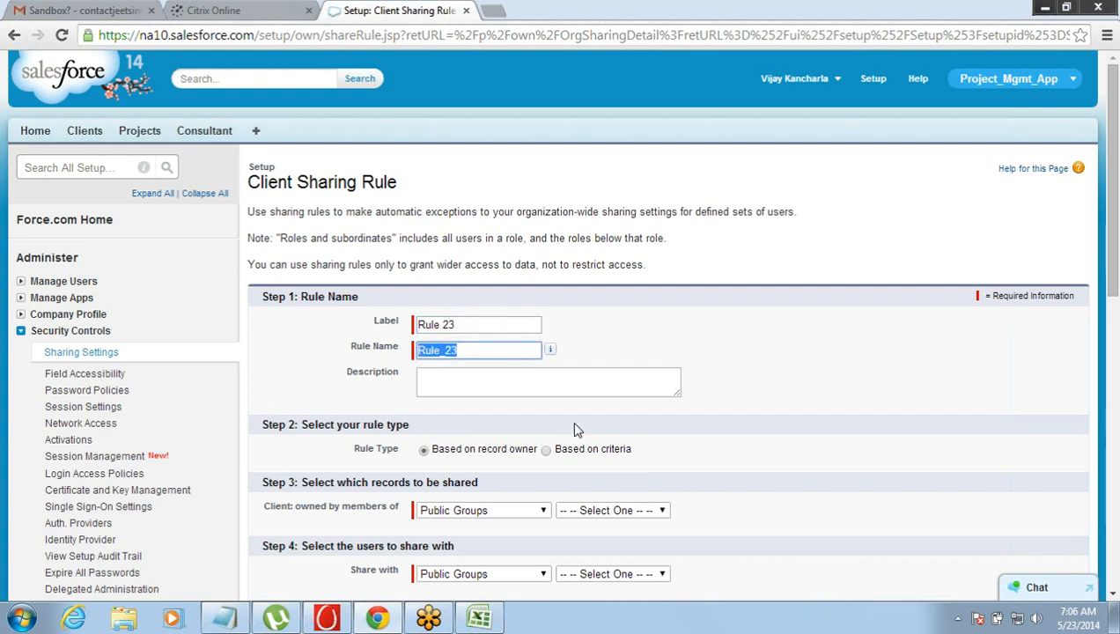
- Try the criteria-based rule type, choosing City as the first criteria field and resetting it to None
click(1113, 596)
scroll(1113, 595, down, 3)
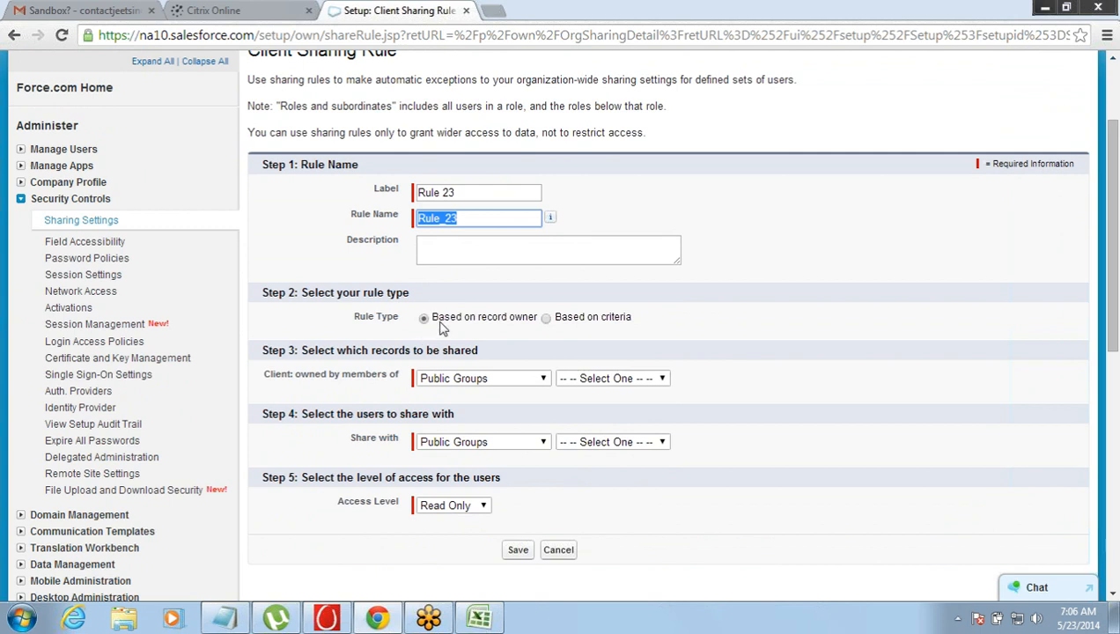
click(546, 319)
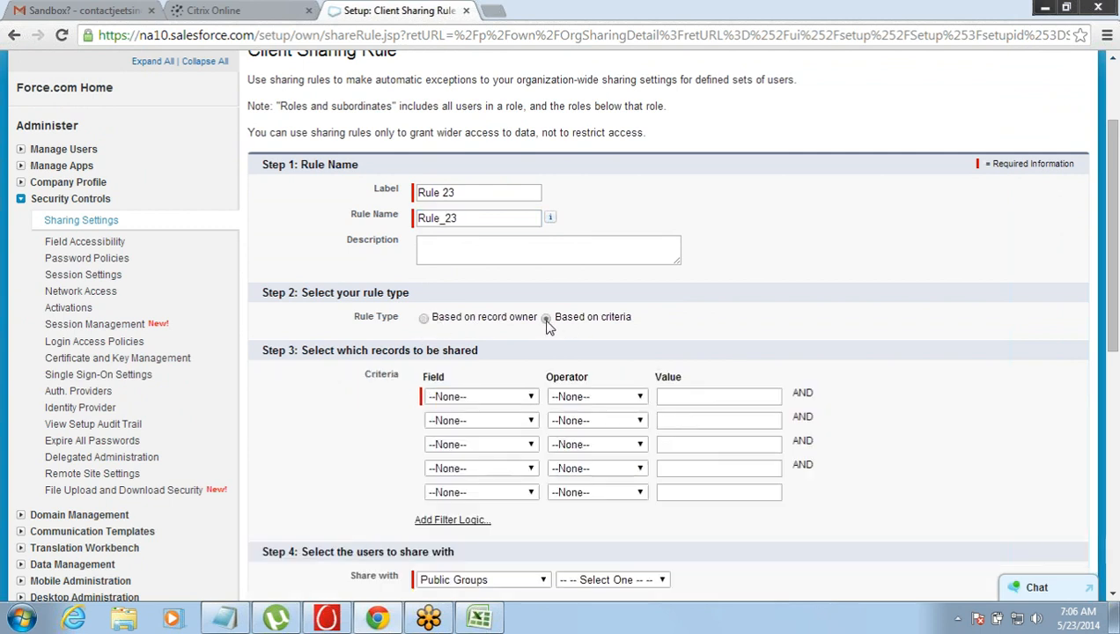
click(495, 402)
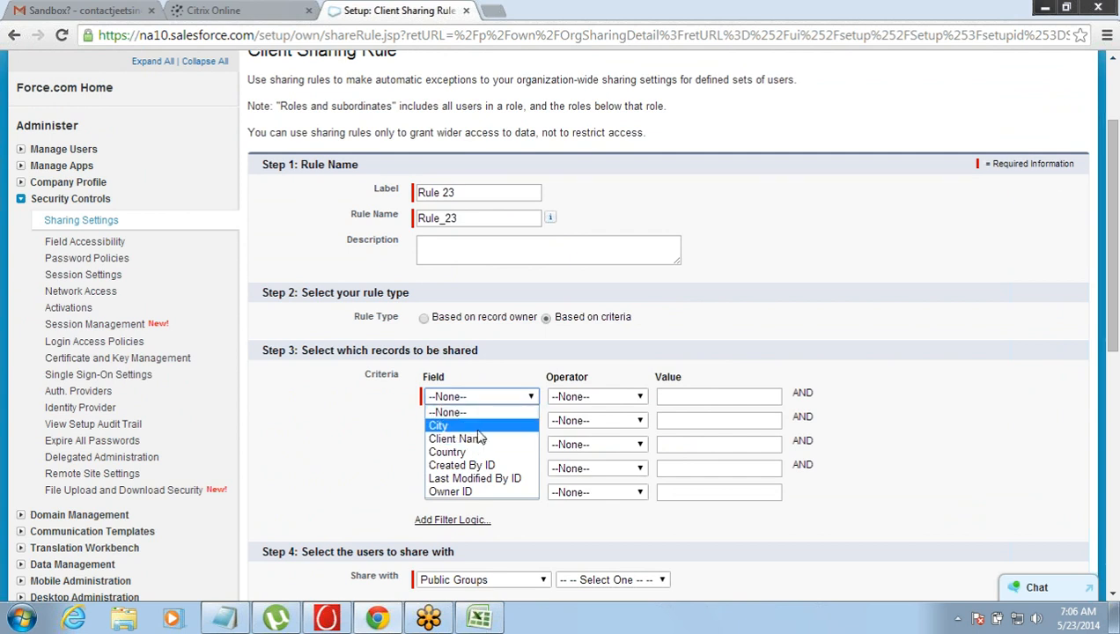
click(480, 426)
click(483, 400)
click(480, 412)
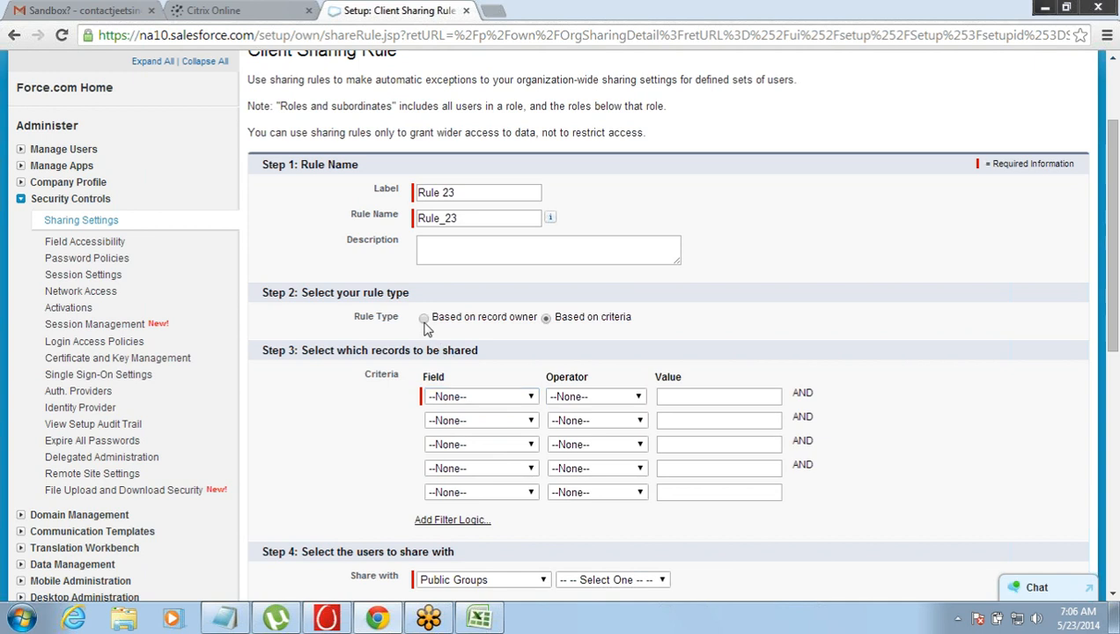
- Base the rule on record owner, covering Client records owned by the role Director, Direct Sales
click(423, 318)
click(448, 379)
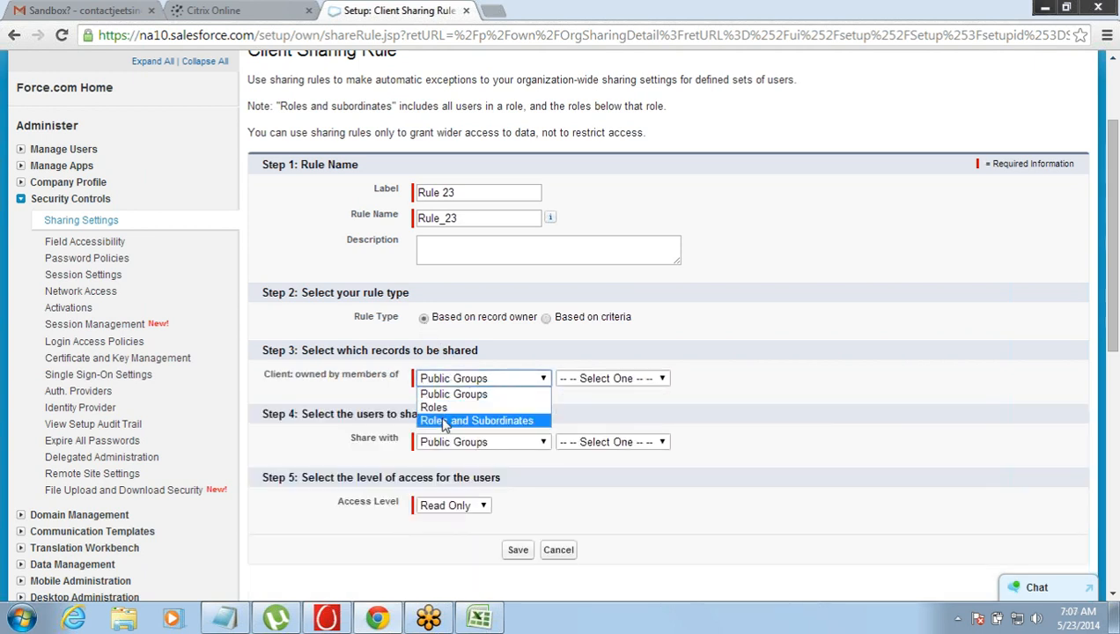
click(446, 408)
click(575, 380)
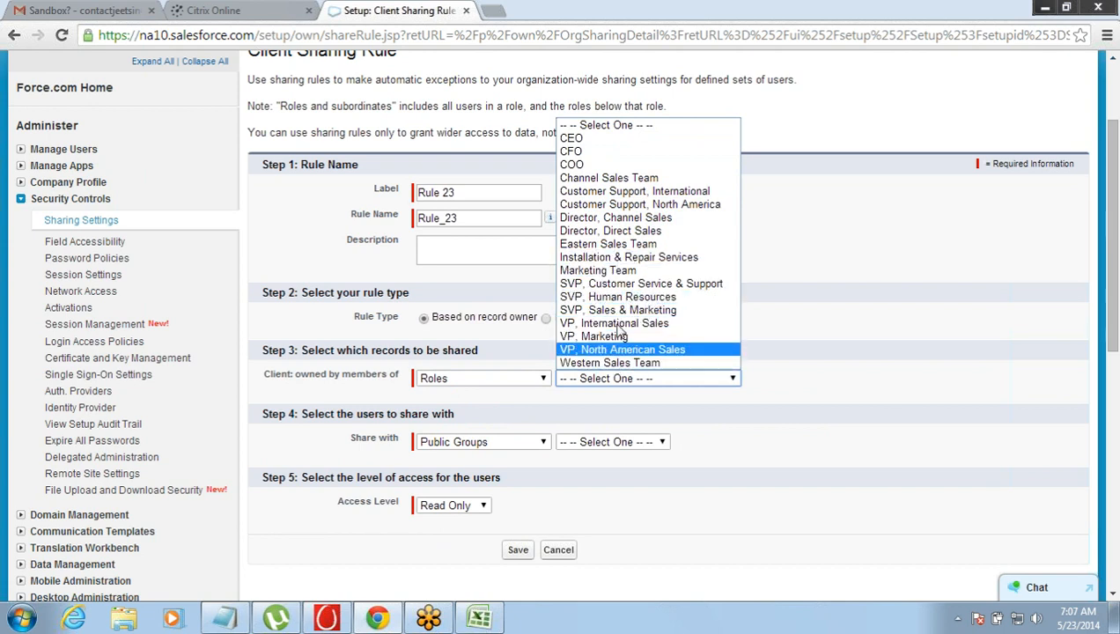
click(674, 230)
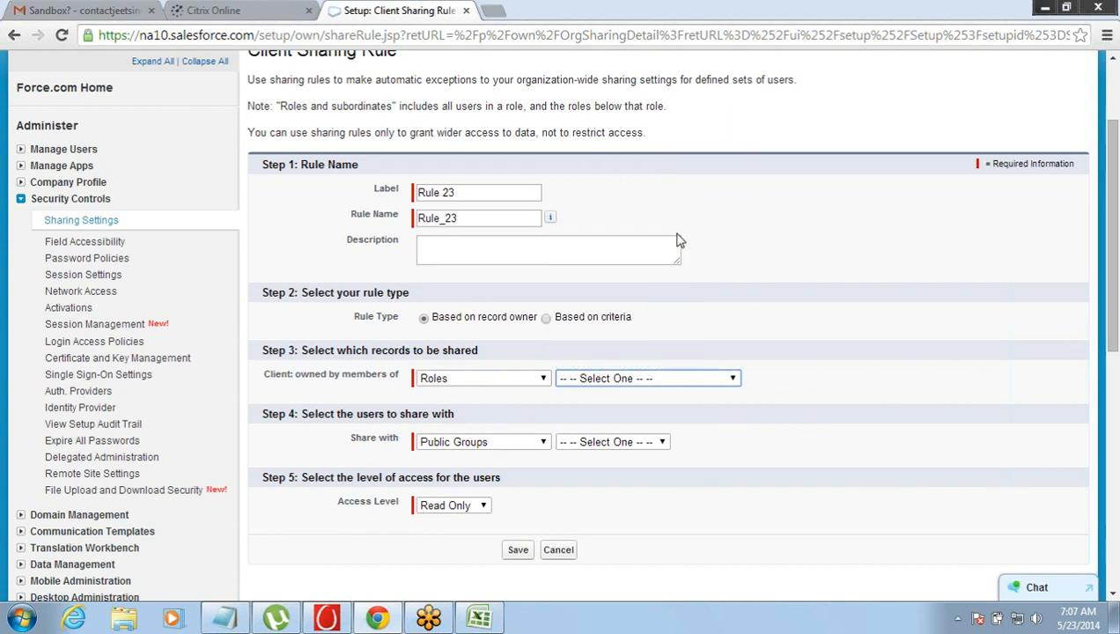
- Share the rule's records with the role Director, Channel Sales
click(428, 443)
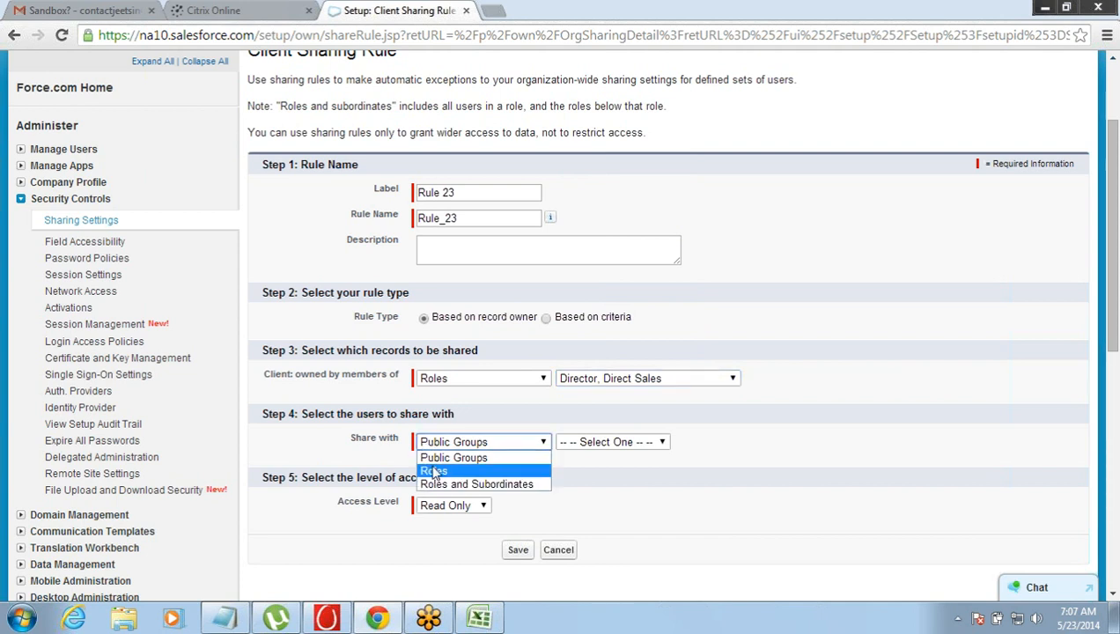
click(436, 465)
click(615, 442)
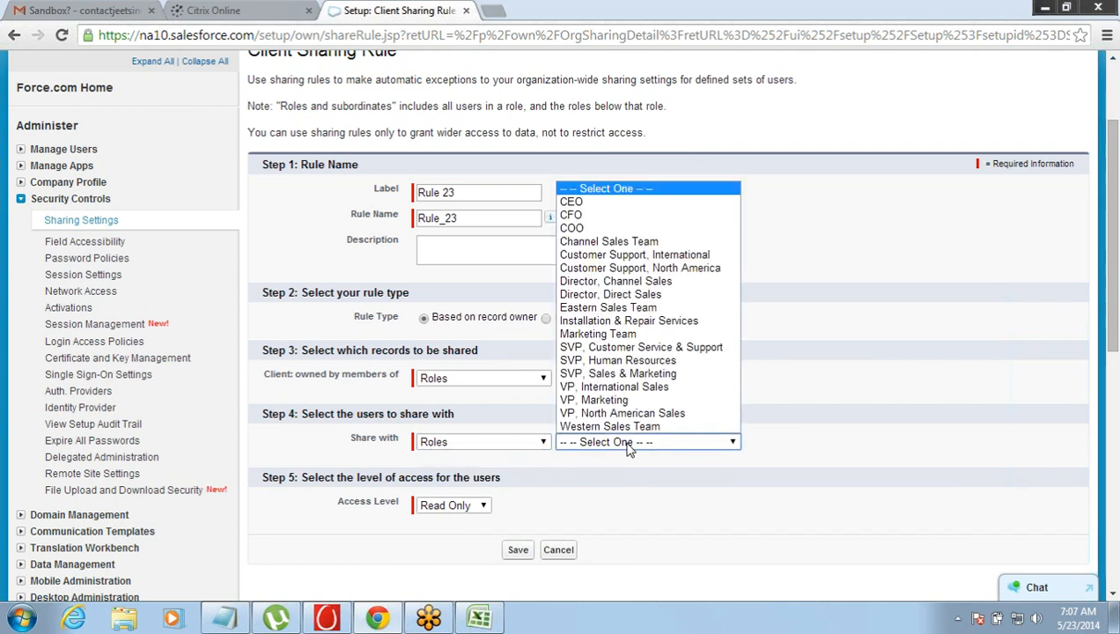
click(632, 281)
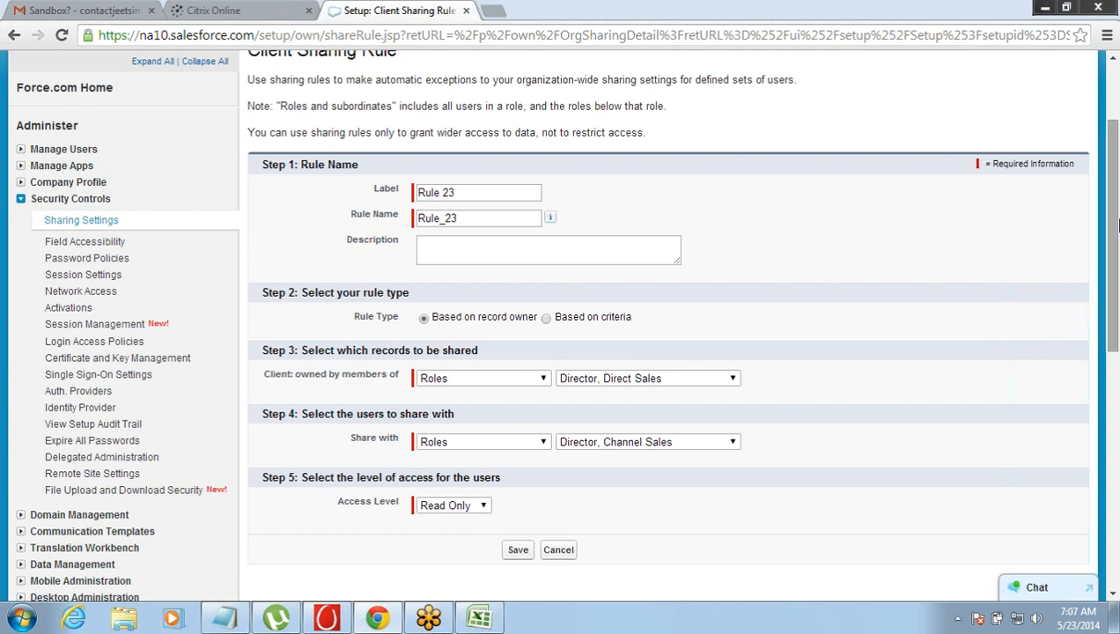
- Choose Read Only as the access level of the Client sharing rule
scroll(1114, 266, down, 2)
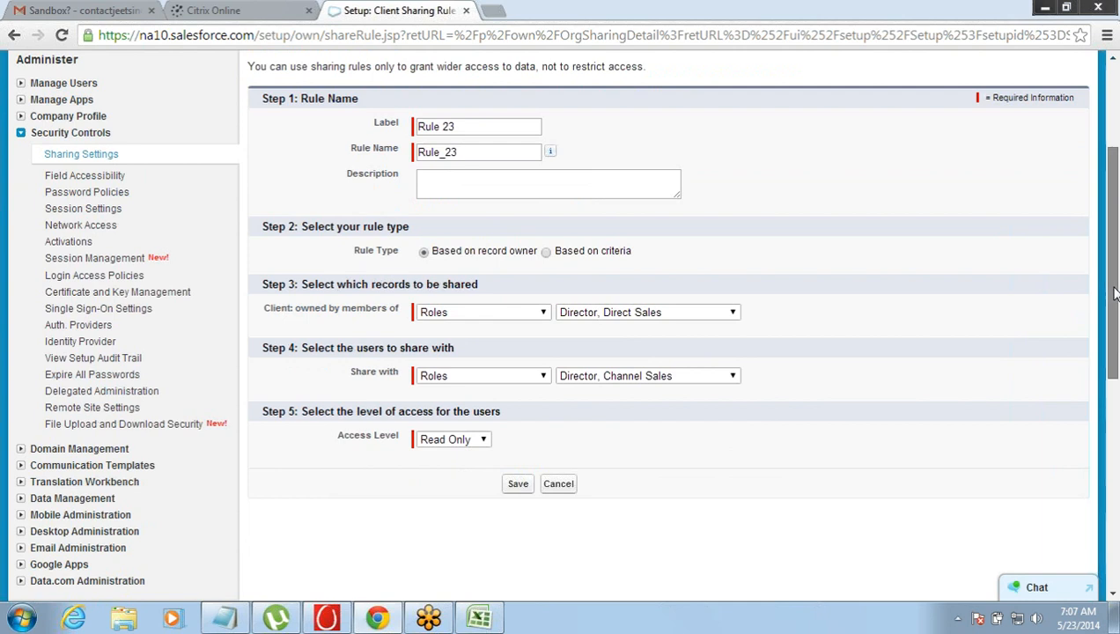
click(441, 426)
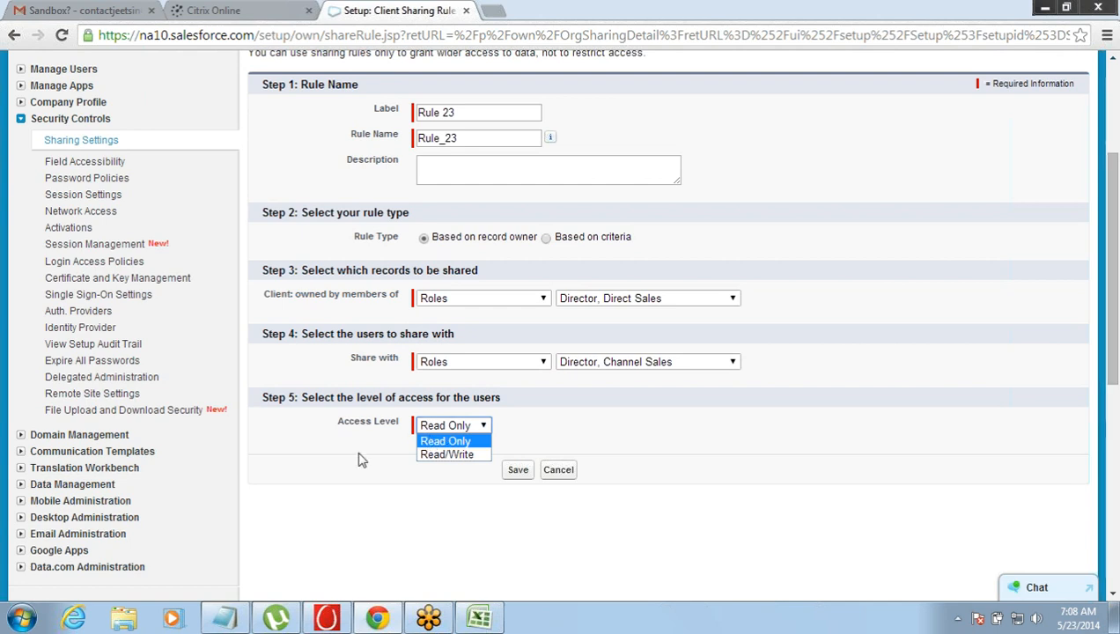
click(445, 439)
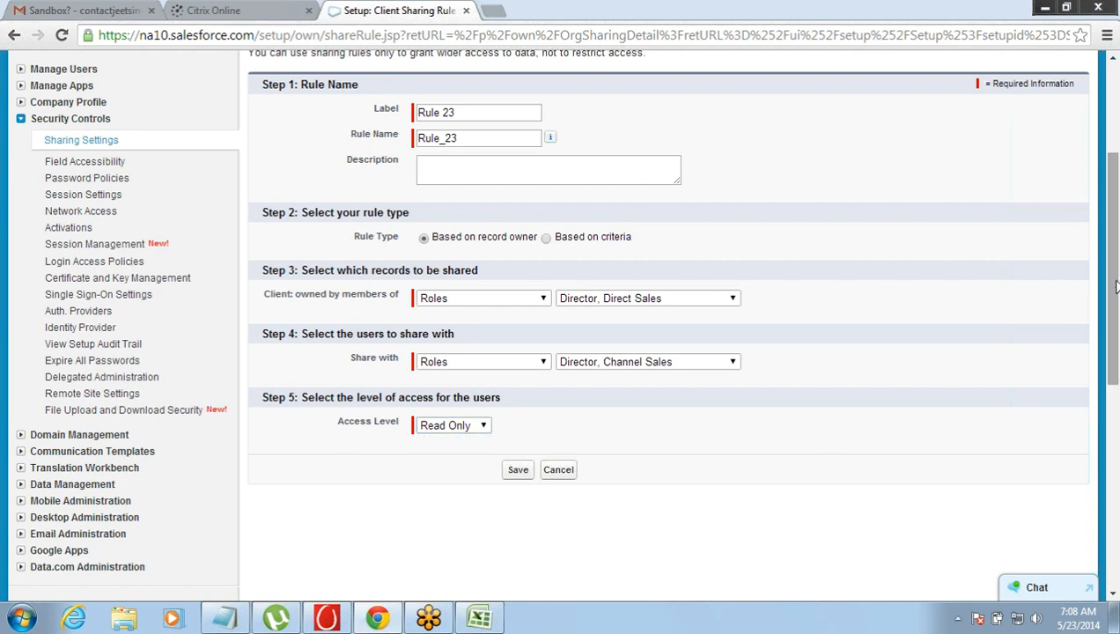
scroll(1112, 300, down, 3)
scroll(1112, 292, up, 3)
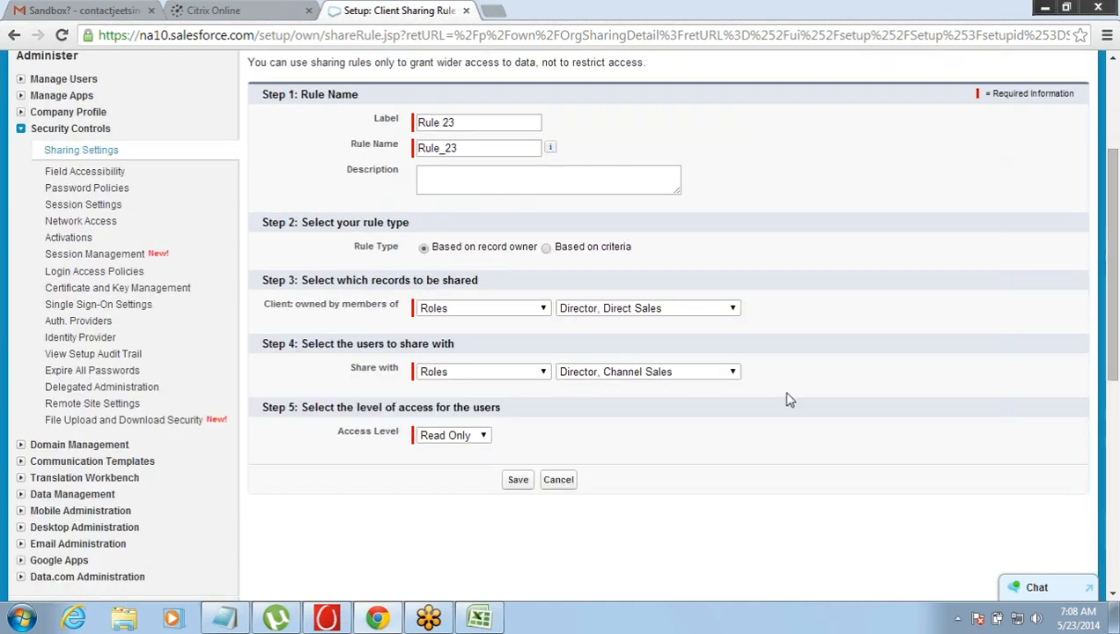
- Switch to Notepad and highlight the Sharing Rules and Grant Acces using Hierarchy lines for review
click(224, 617)
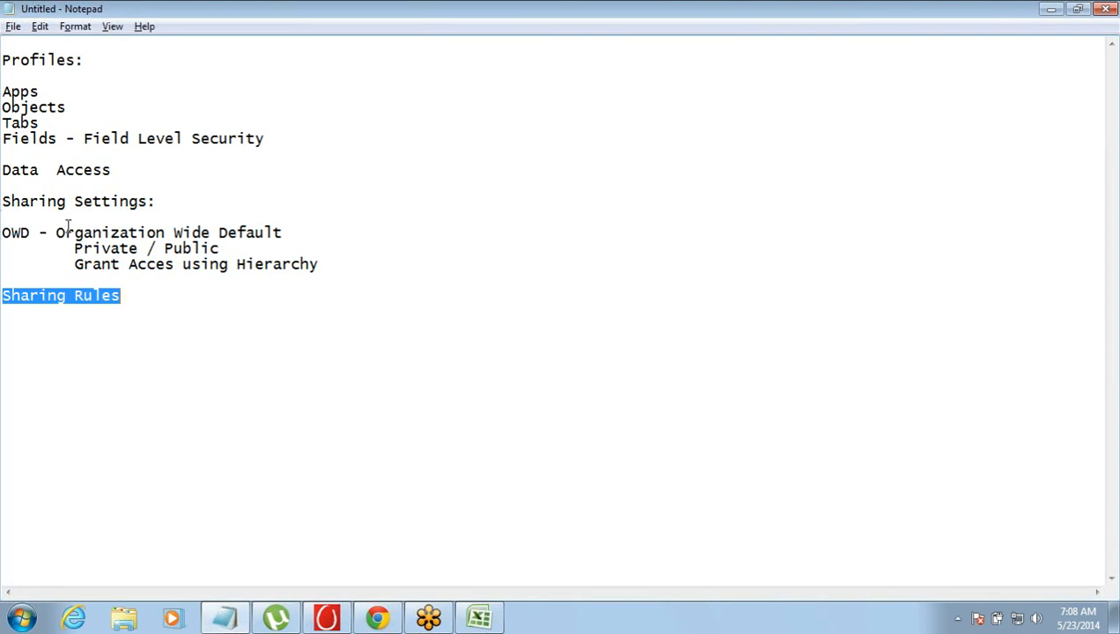
click(40, 297)
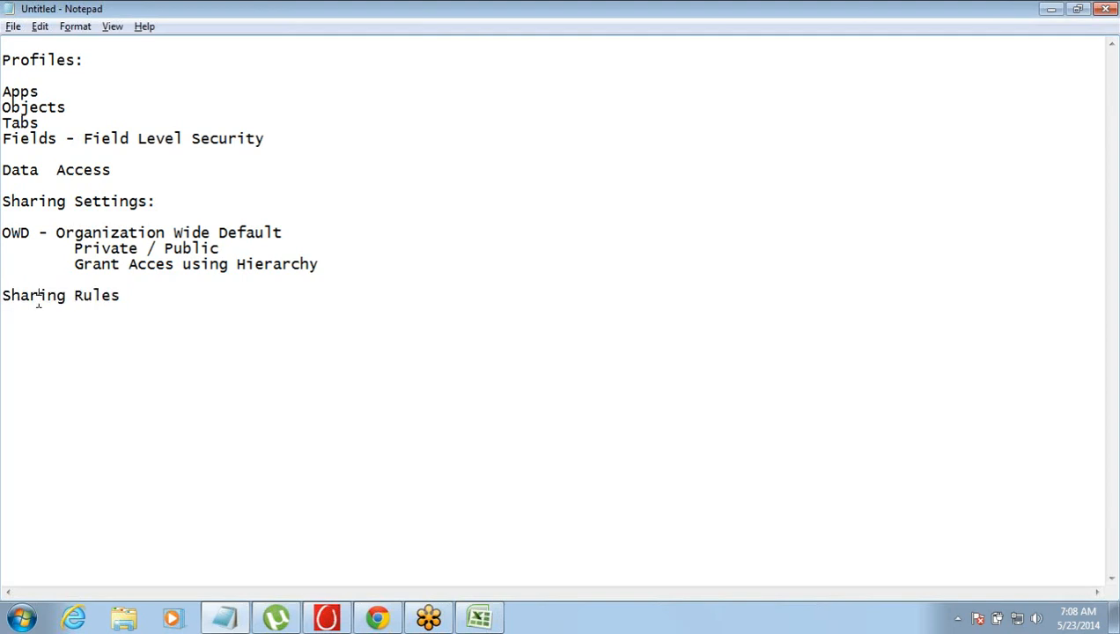
drag(123, 298, 3, 282)
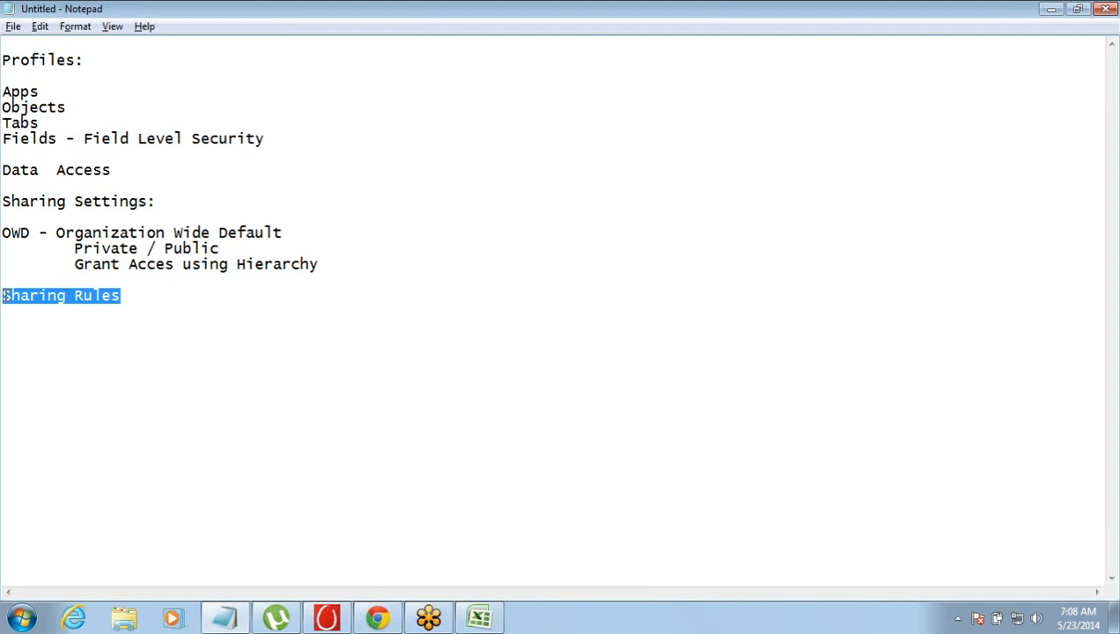
double_click(50, 299)
drag(75, 262, 256, 278)
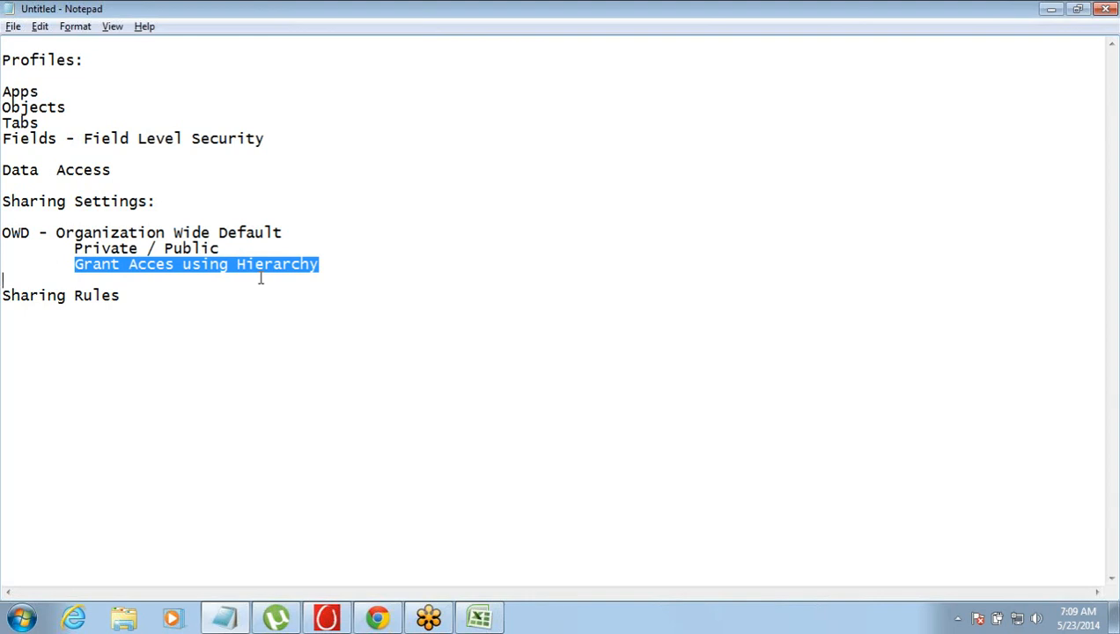
click(152, 300)
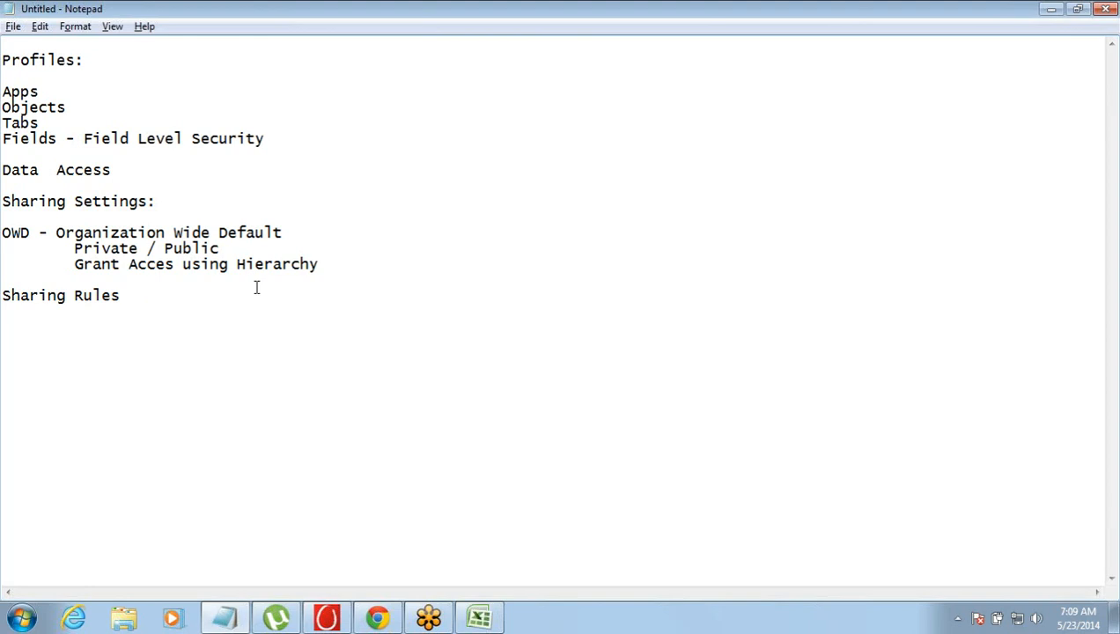
- Switch back to Chrome, reopen Sharing Settings without saving the rule, and examine the organization-wide defaults
click(377, 619)
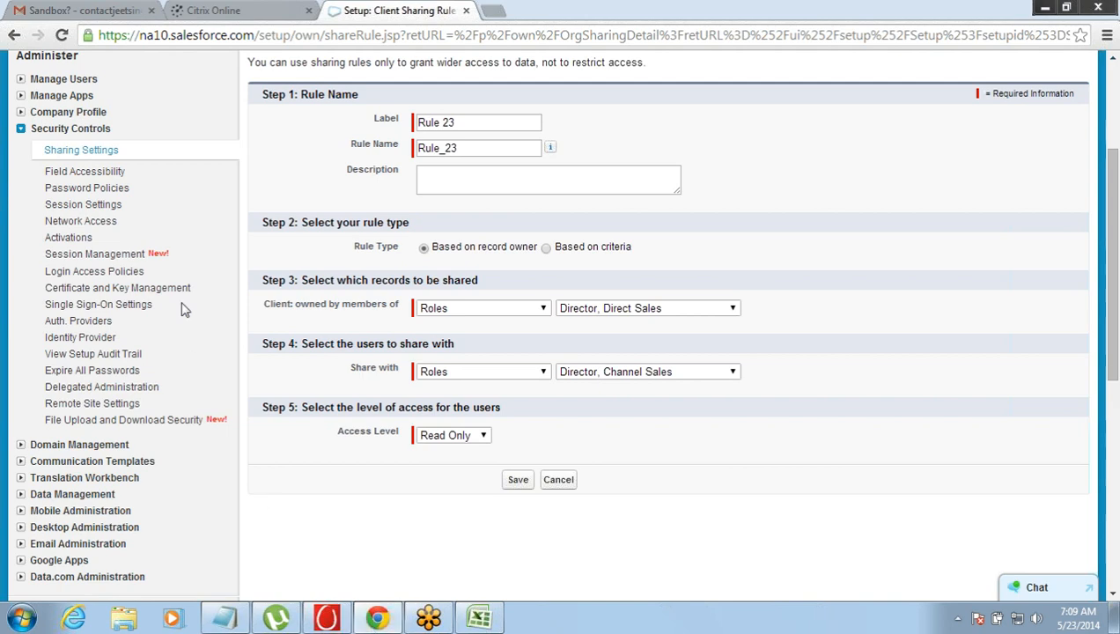
click(81, 151)
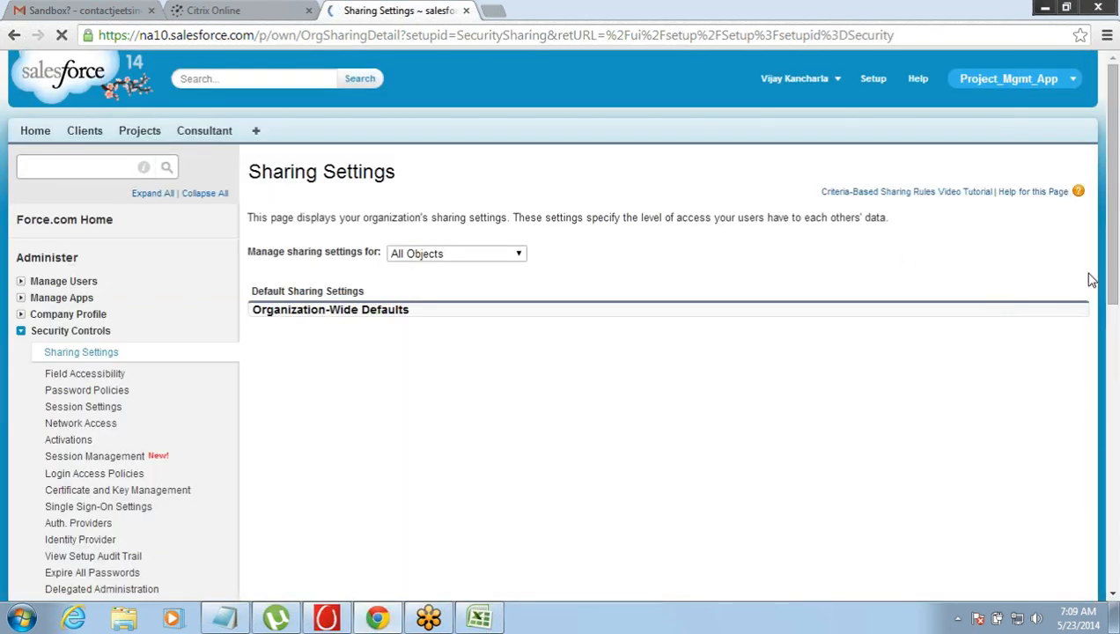
scroll(1114, 284, down, 1)
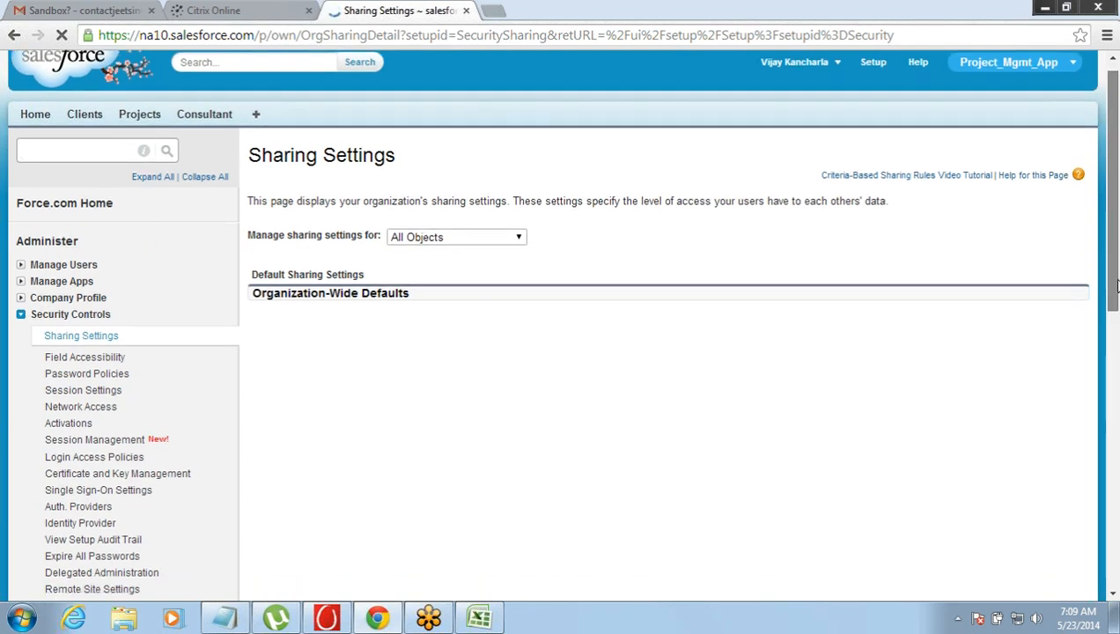
scroll(1114, 308, down, 3)
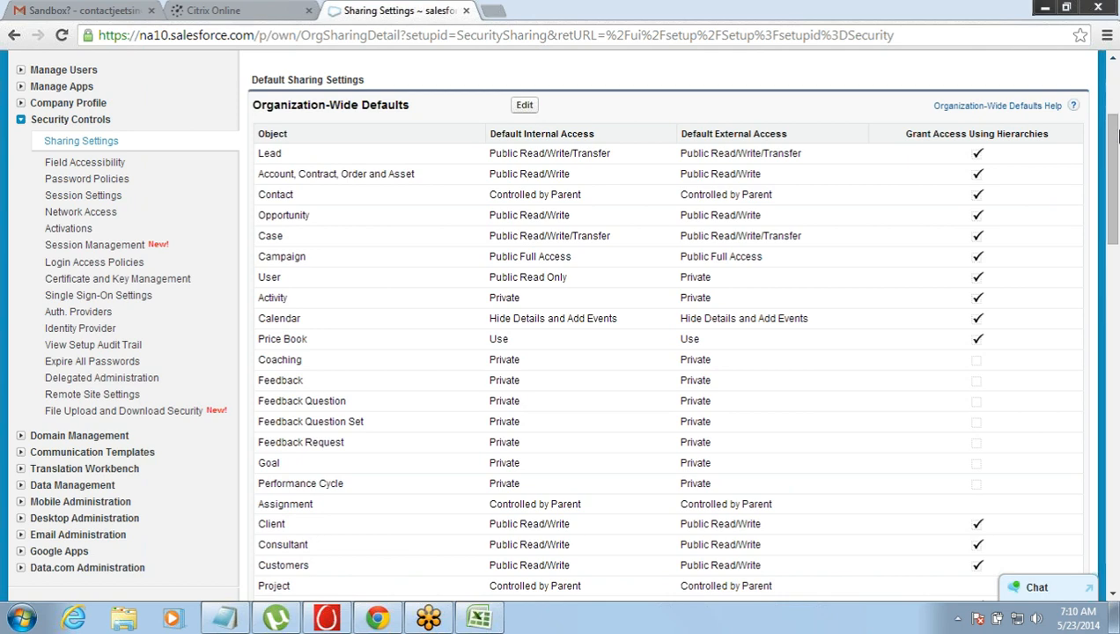
scroll(1114, 137, up, 3)
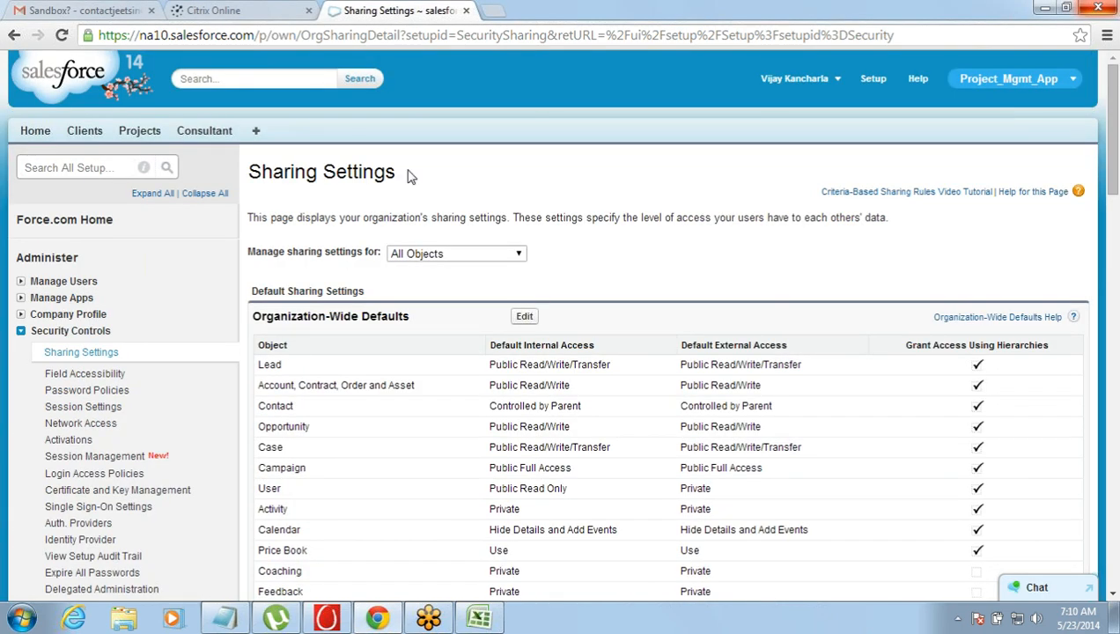
- Open the organization's role hierarchy and expand the CEO role to examine the roles beneath it
click(21, 282)
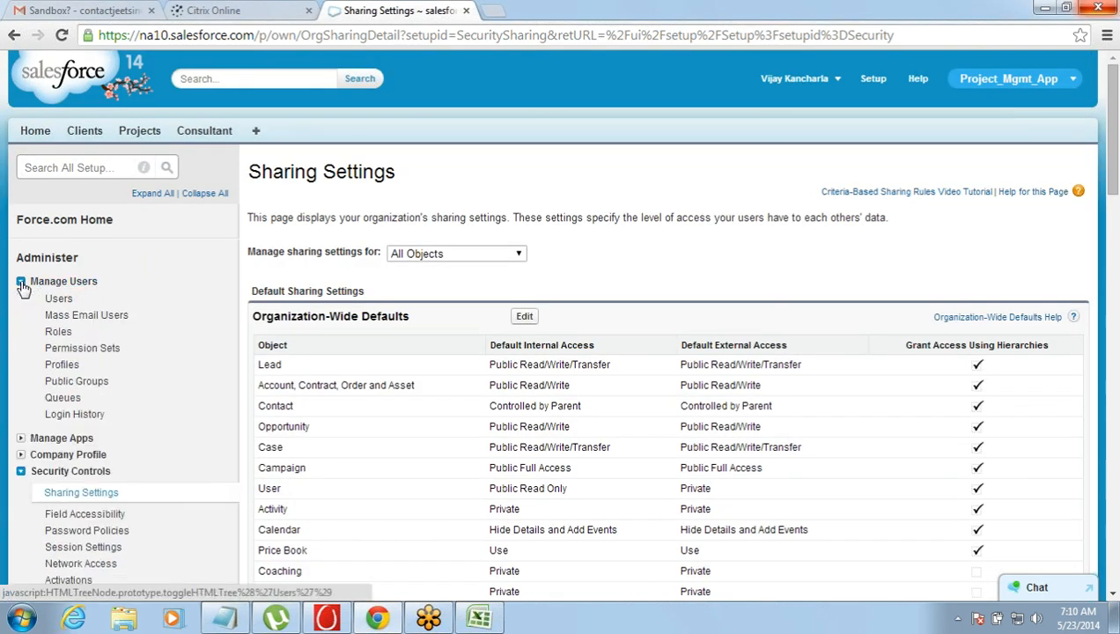
click(58, 333)
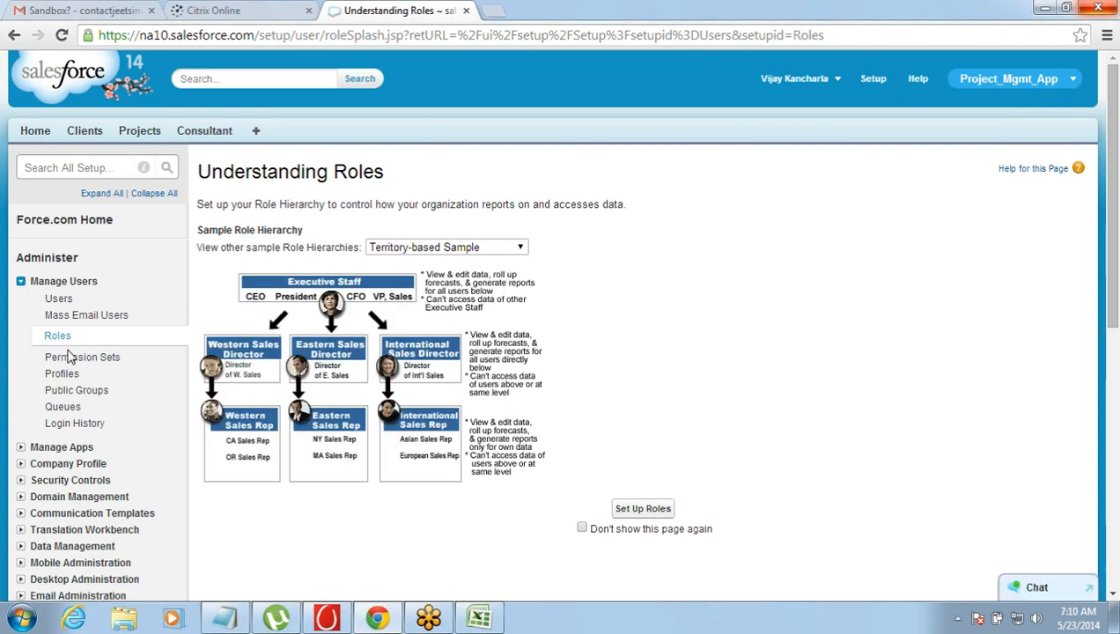
click(660, 517)
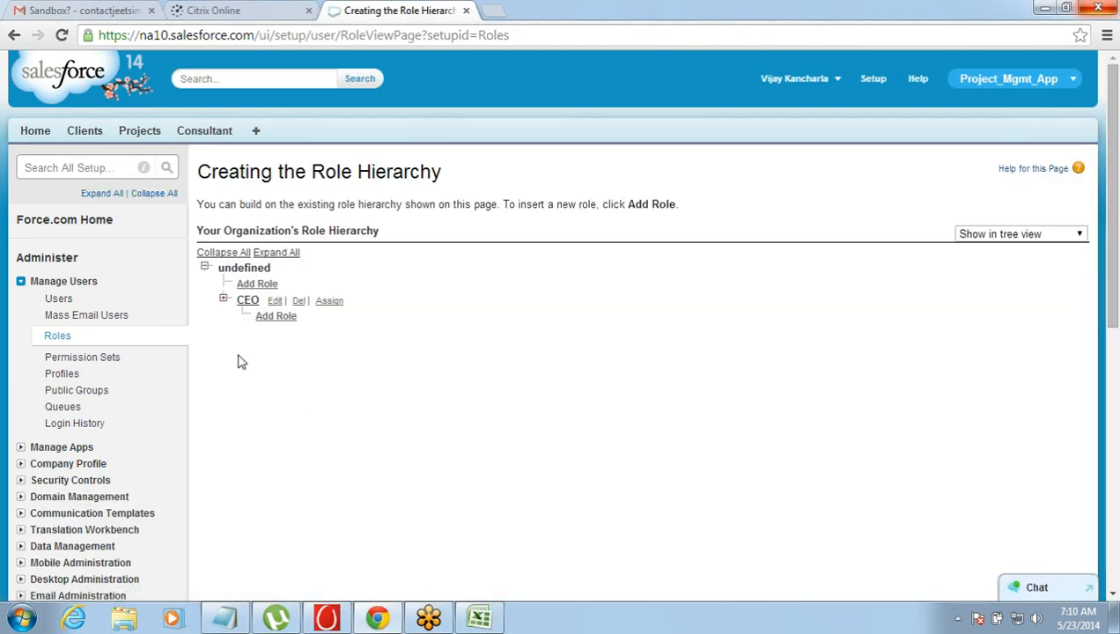
click(225, 300)
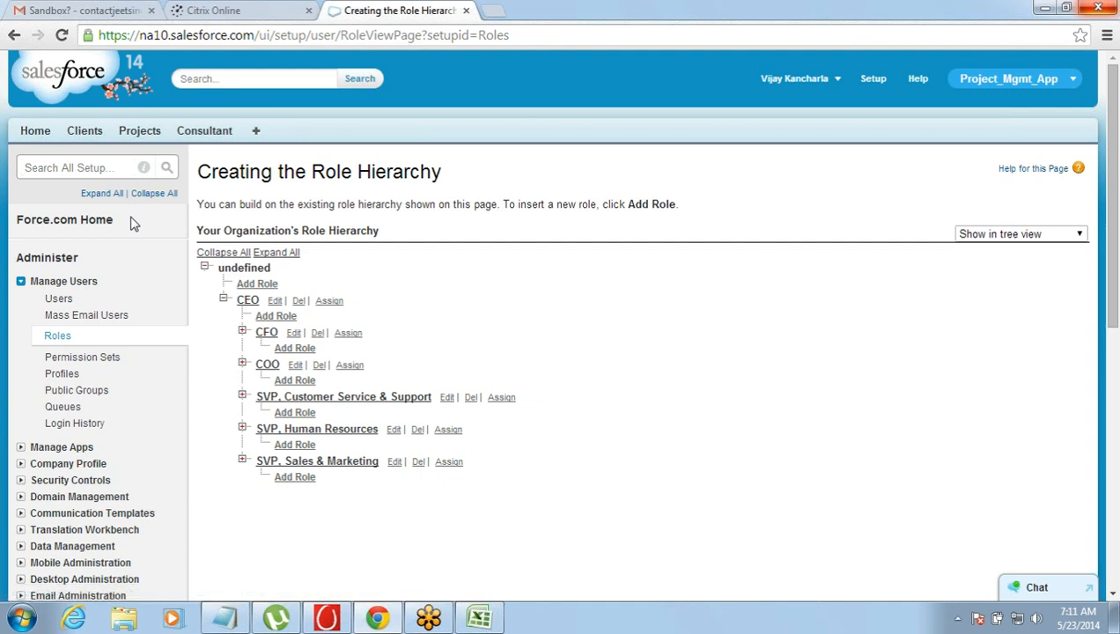
- Return to the Sharing Settings page and dismiss the Windows activation notification
click(13, 36)
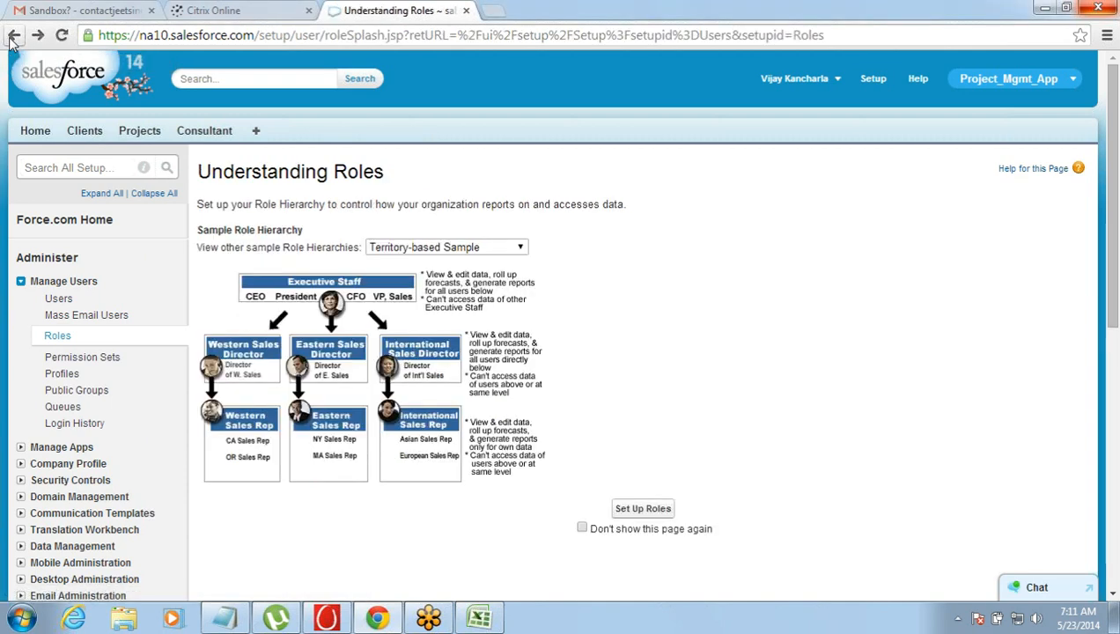
click(13, 35)
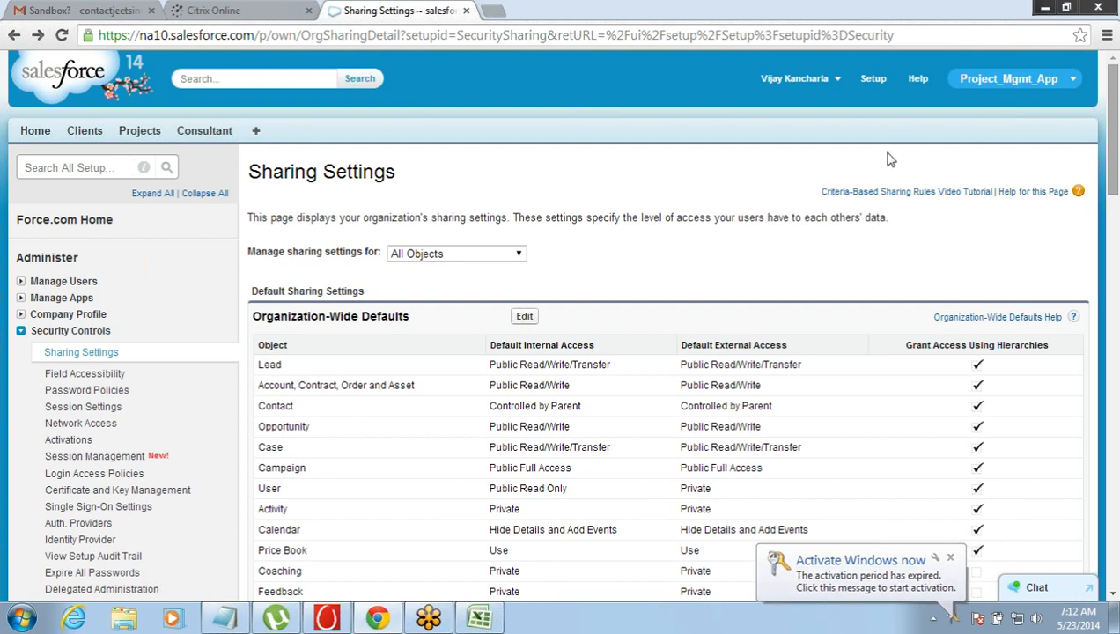
click(950, 557)
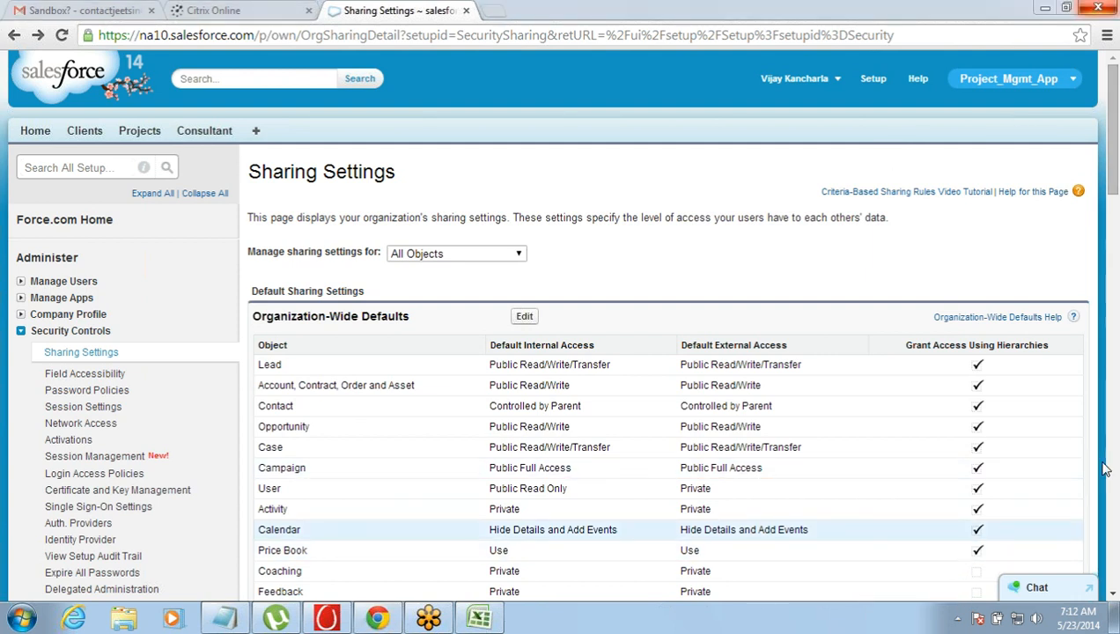
- Open the organization-wide defaults for editing and examine the Grant Access Using Hierarchies settings of the standard and custom objects
click(1112, 594)
click(1112, 594)
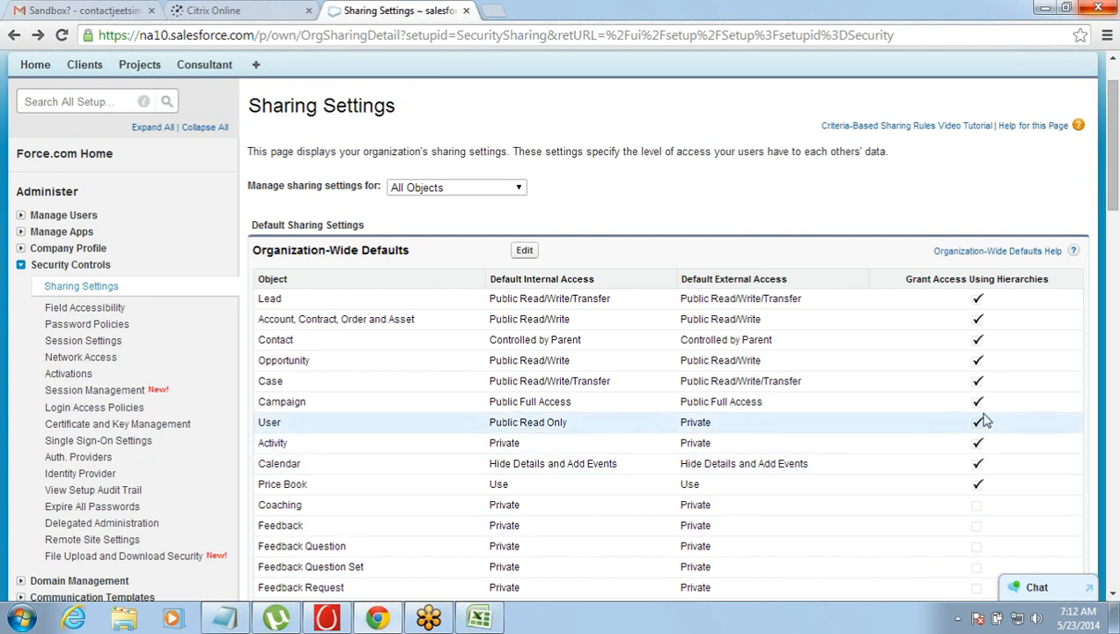
click(531, 254)
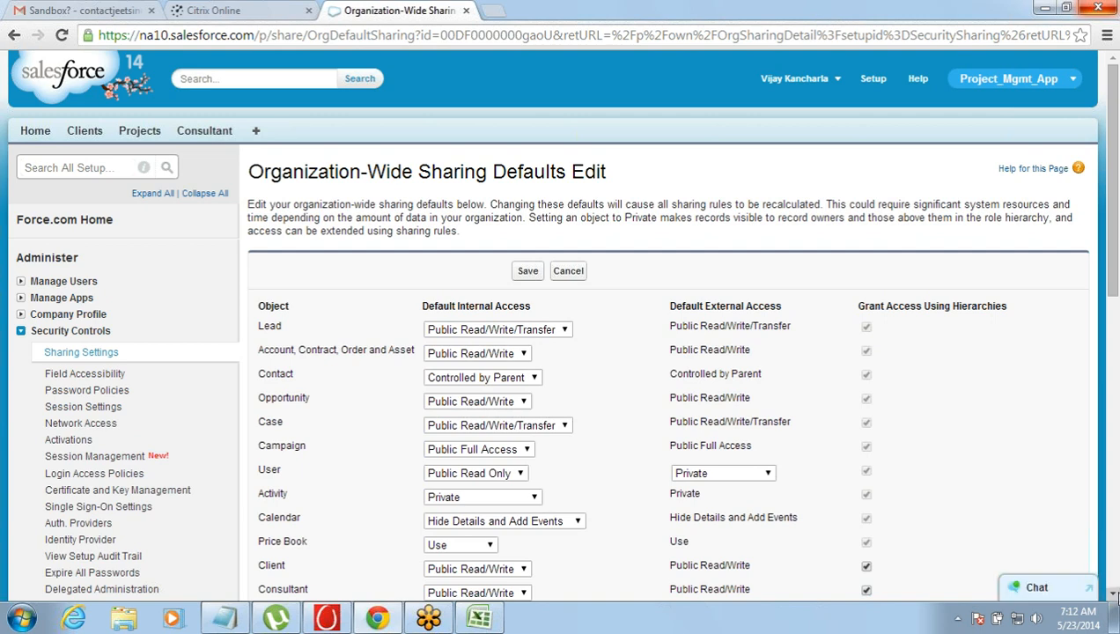
click(1112, 596)
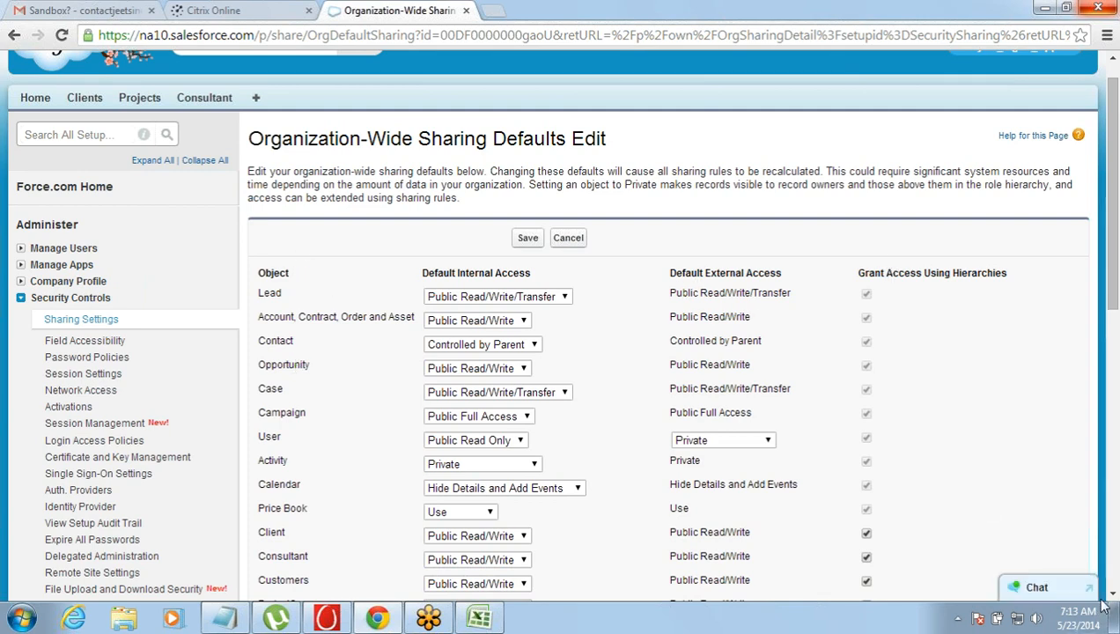
scroll(1102, 591, down, 3)
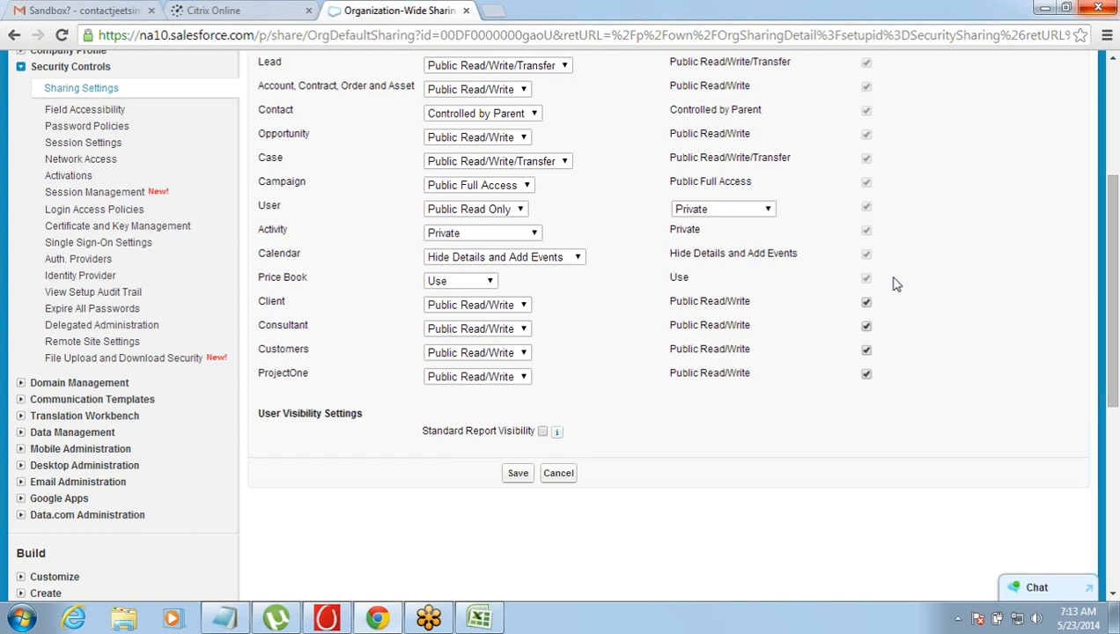
click(1112, 56)
click(1113, 57)
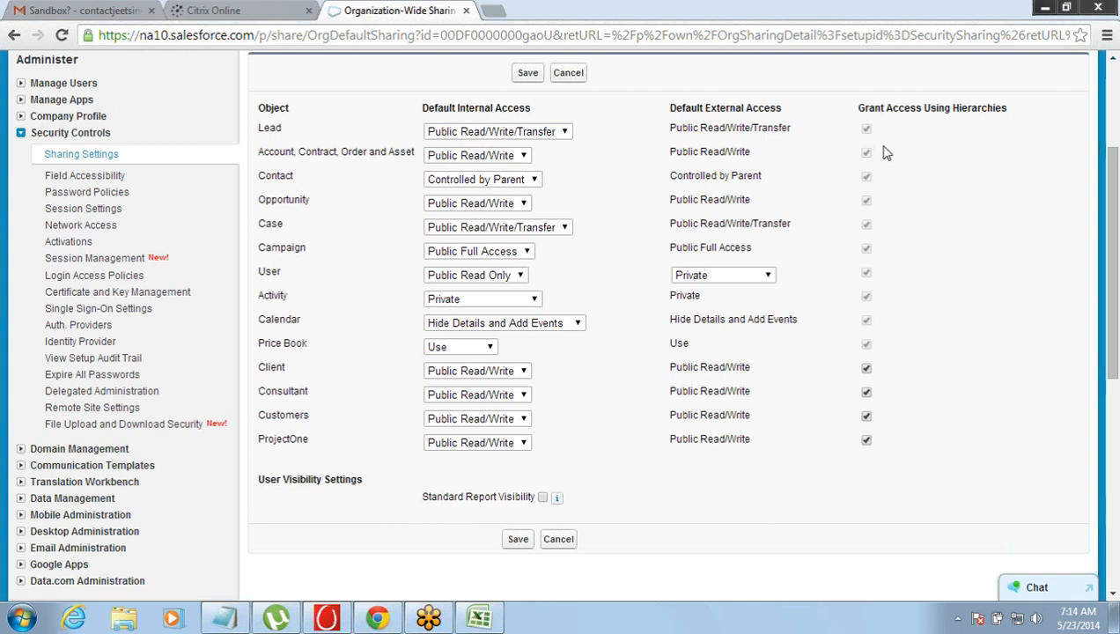
- Switch to Notepad, add three line breaks to the data access notes, and switch back to Chrome
click(234, 622)
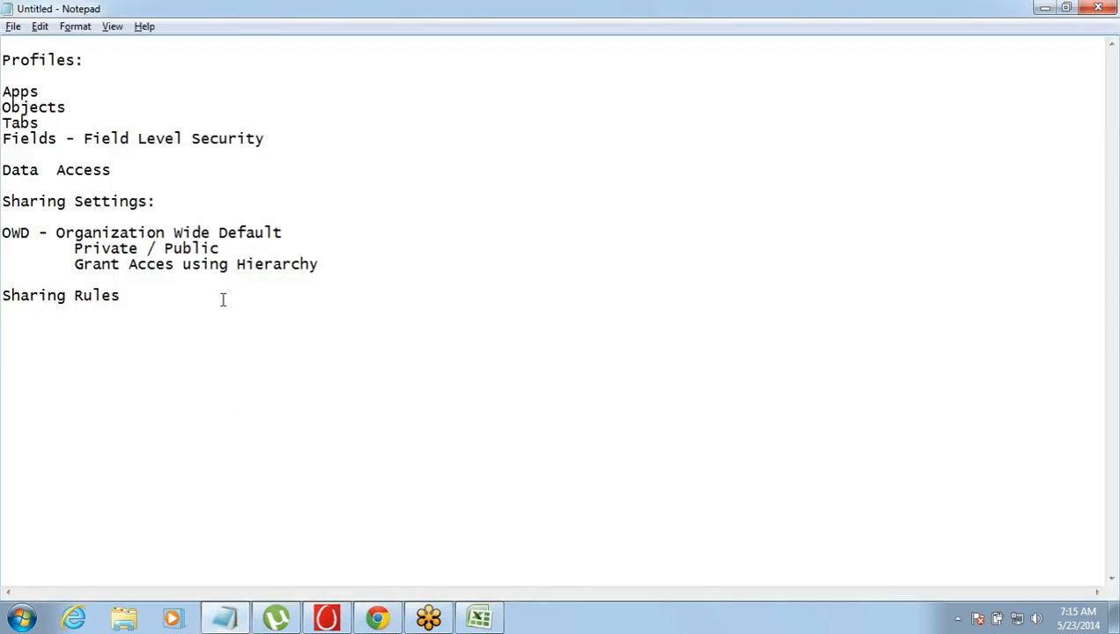
key(Return)
key(Return)
key(Return)
key(alt+Tab)
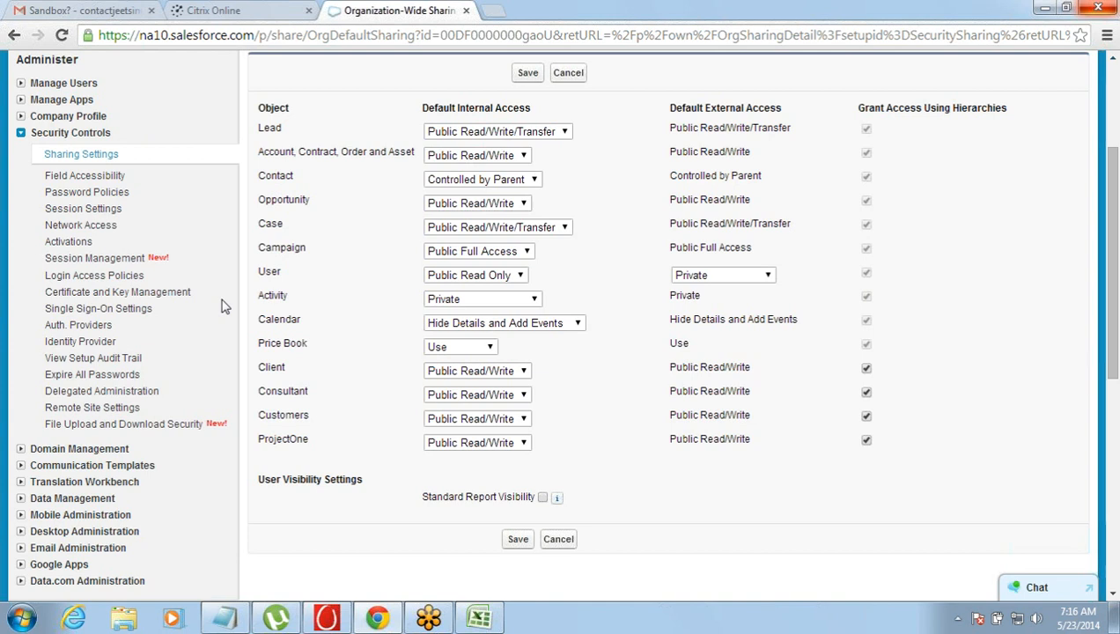
- Leave the organization-wide defaults without saving and open the profile Custom: Sales Profile for editing
click(1113, 60)
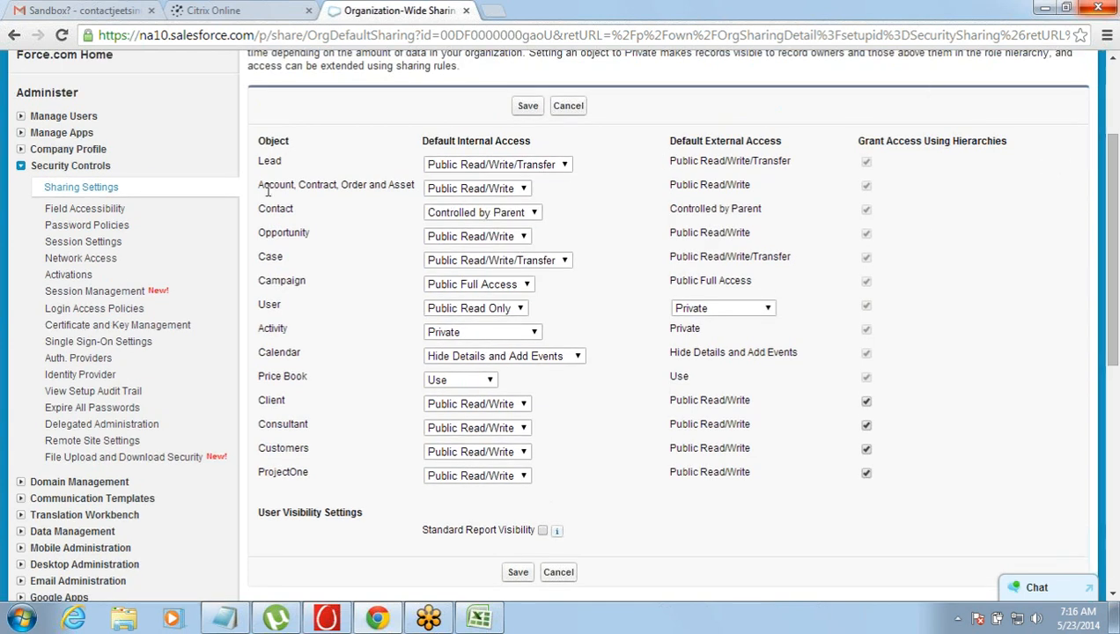
click(21, 166)
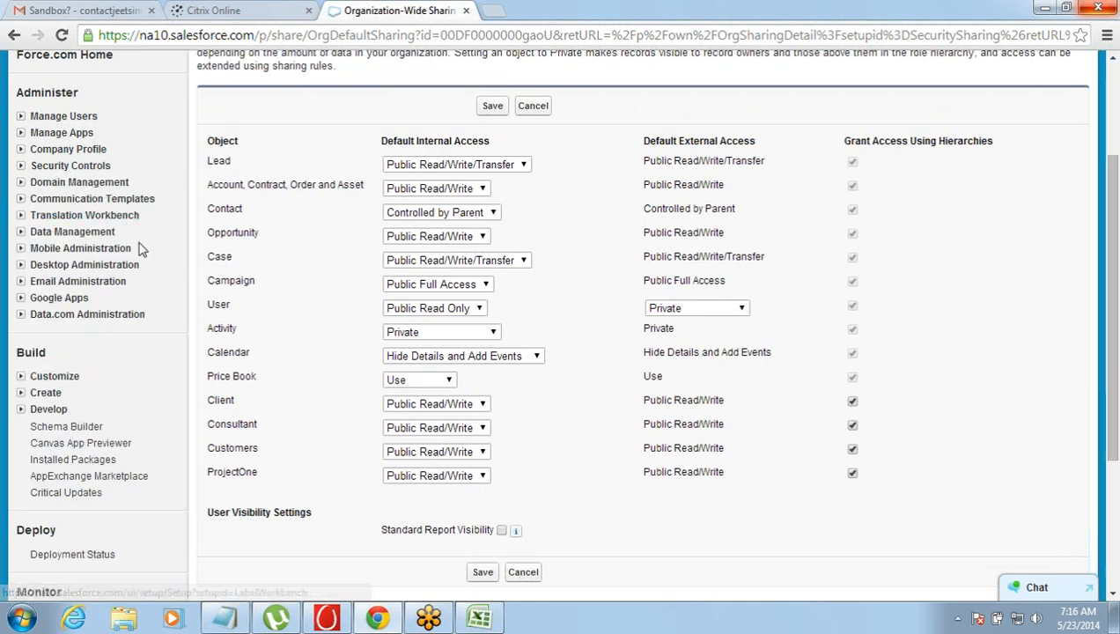
click(22, 119)
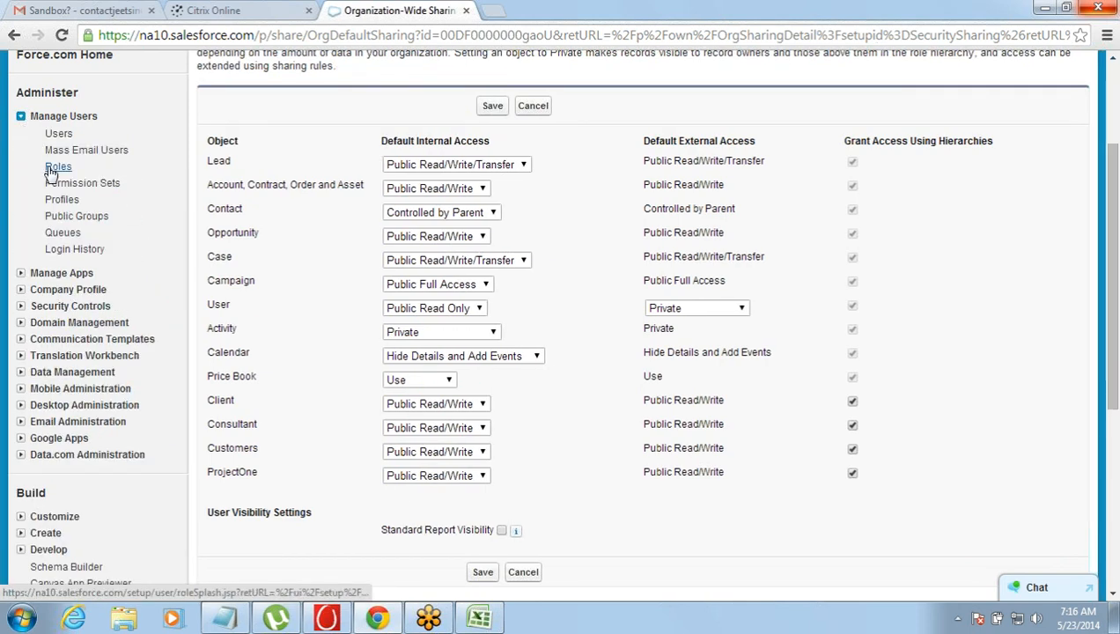
click(58, 201)
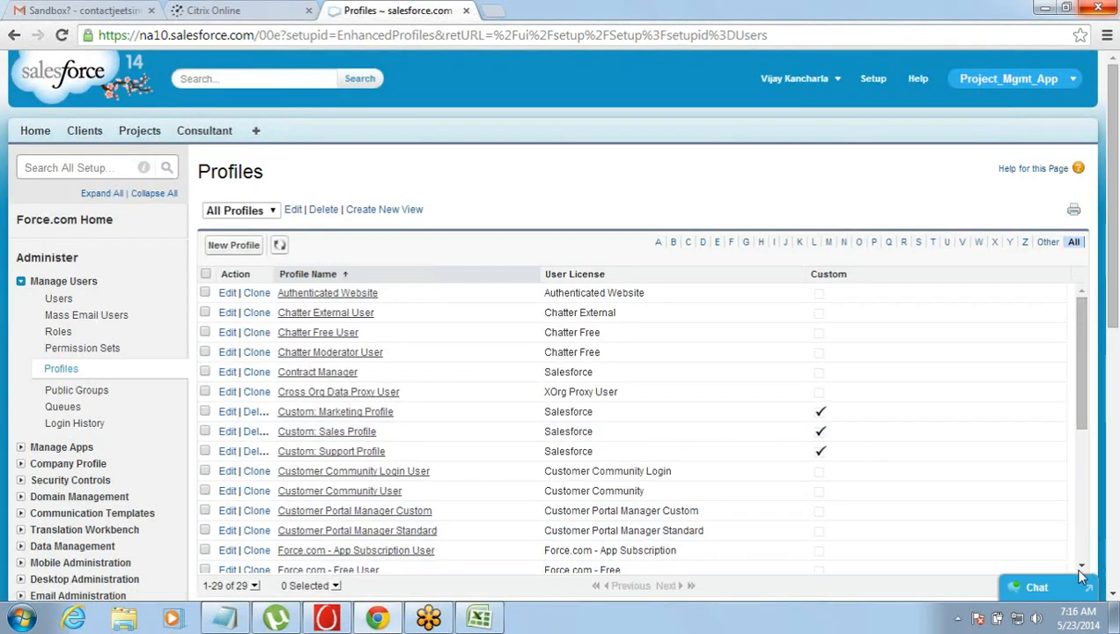
click(345, 431)
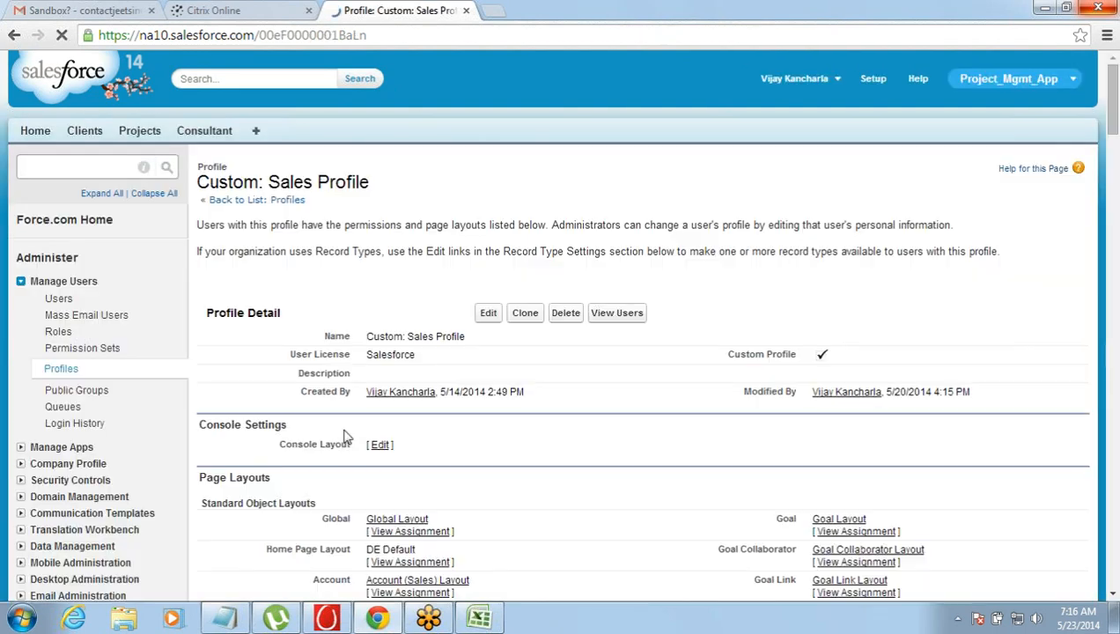
click(489, 314)
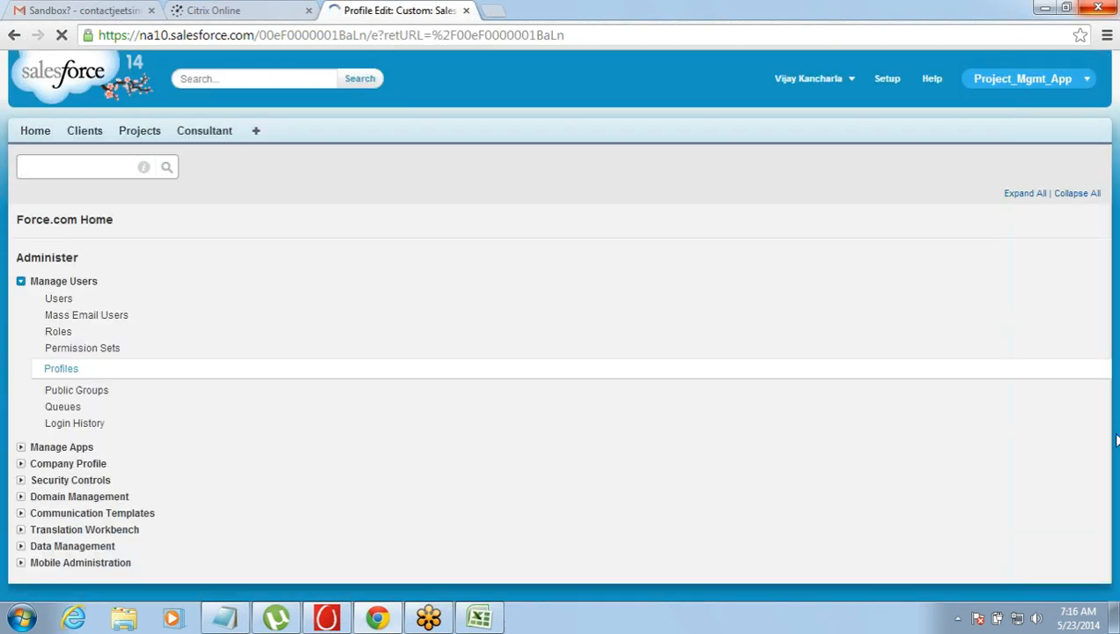
- Find the Standard Object Permissions section of the profile and highlight its heading for review
click(1113, 596)
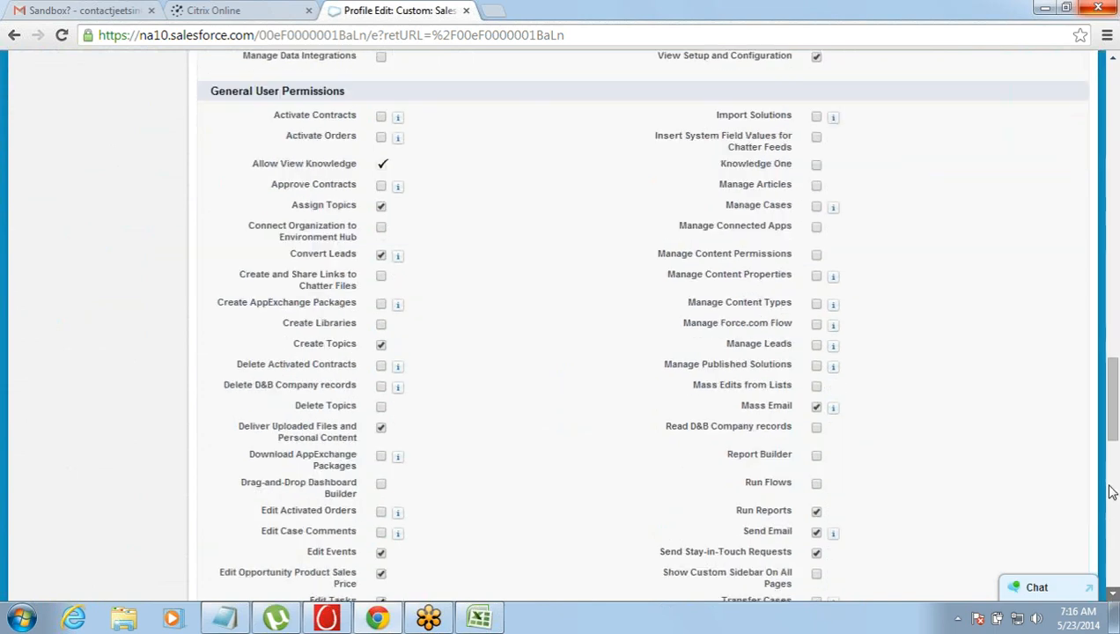
drag(1111, 430, 1111, 529)
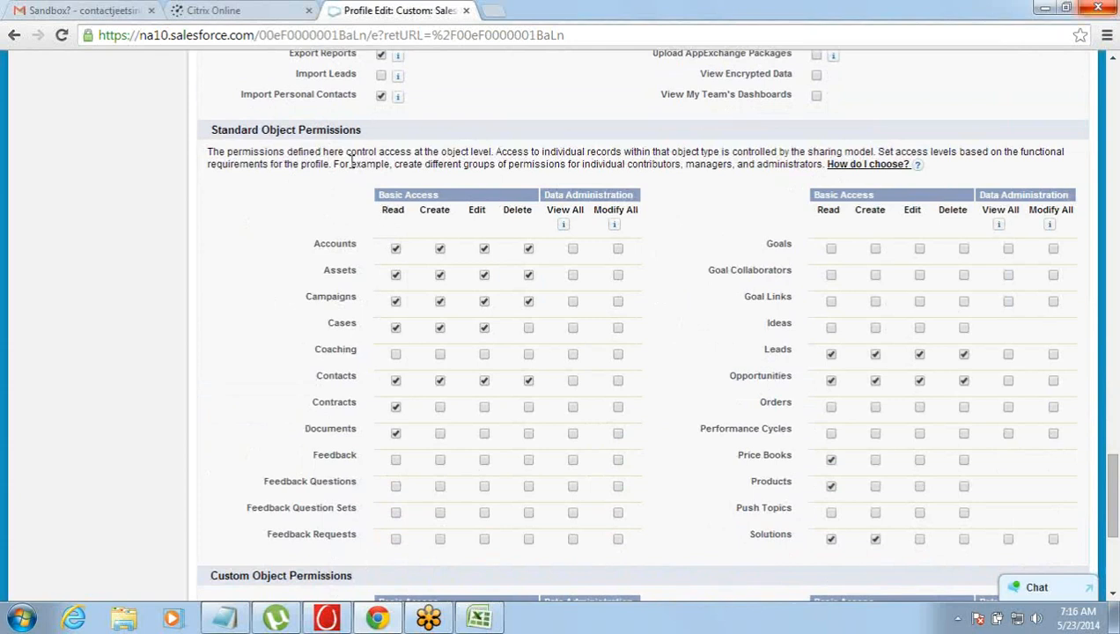
drag(272, 129, 351, 129)
click(385, 214)
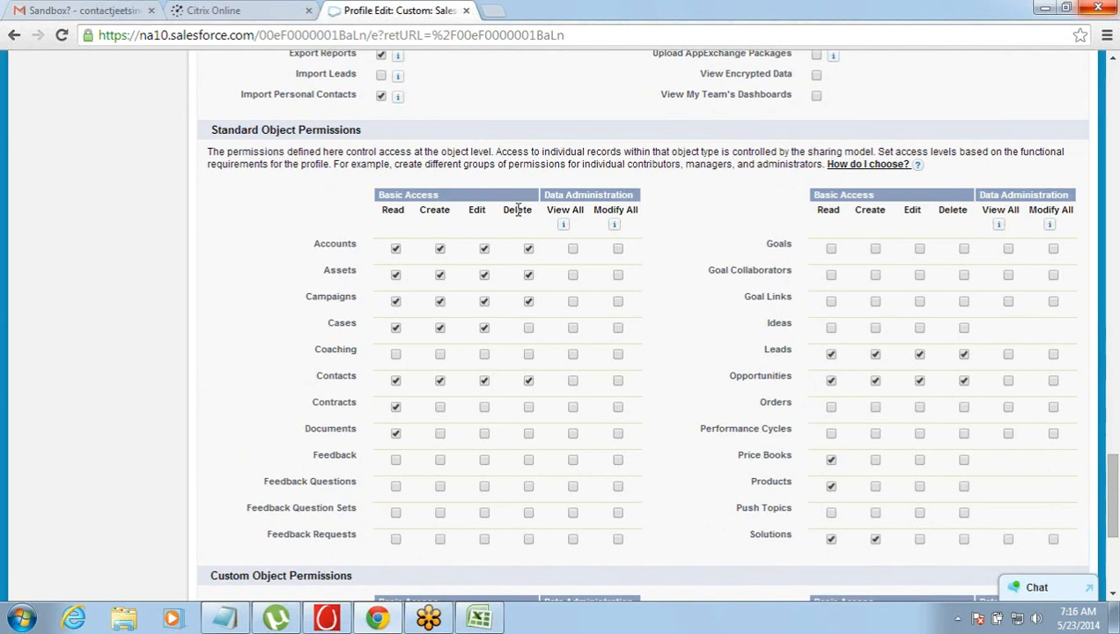
- Highlight the Data Administration, View All and Modify All headings, and grant the View All permission on Accounts
drag(547, 192, 637, 202)
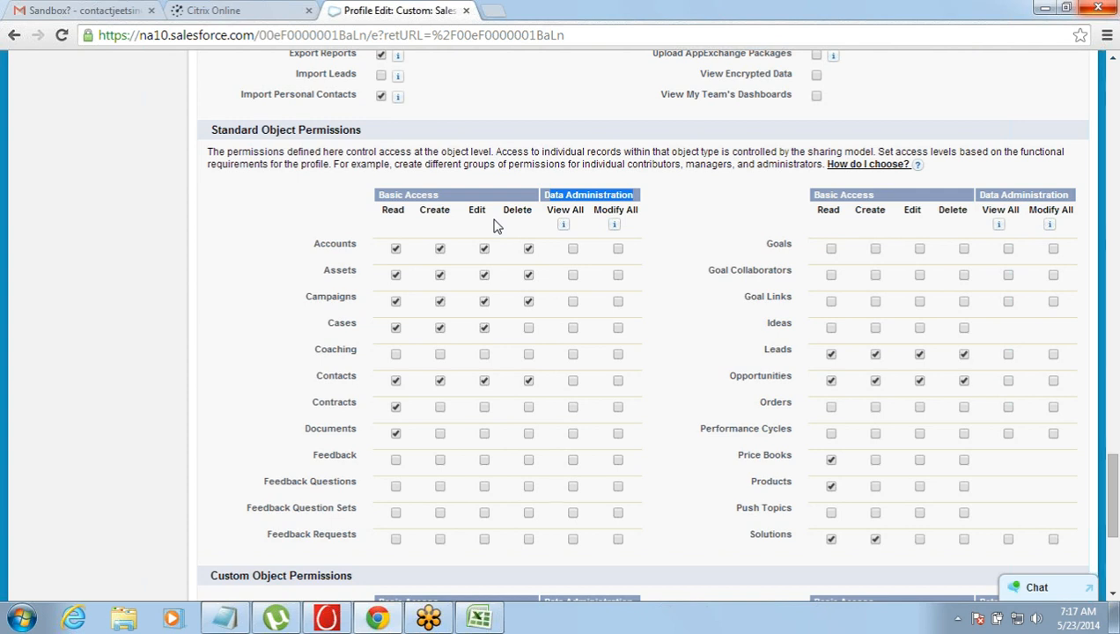
double_click(556, 210)
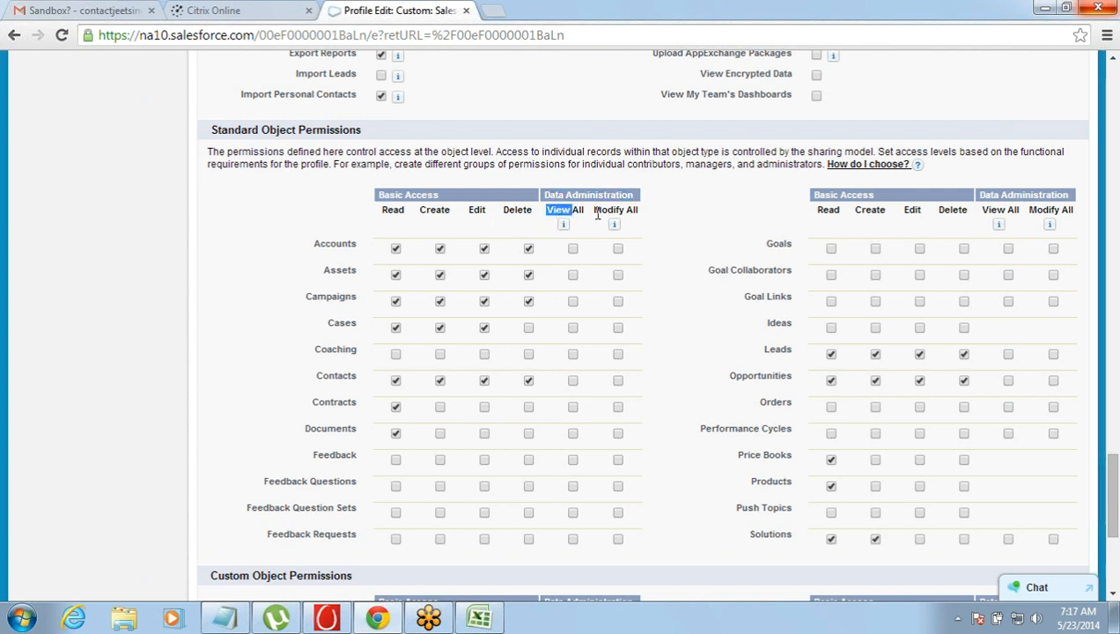
triple_click(606, 211)
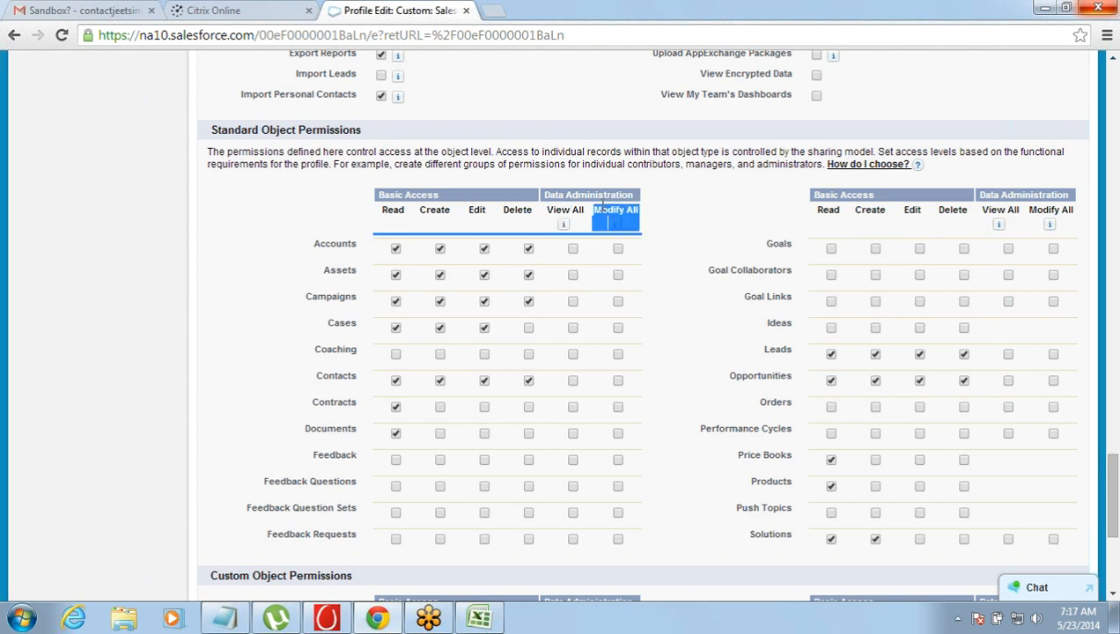
click(602, 204)
click(574, 249)
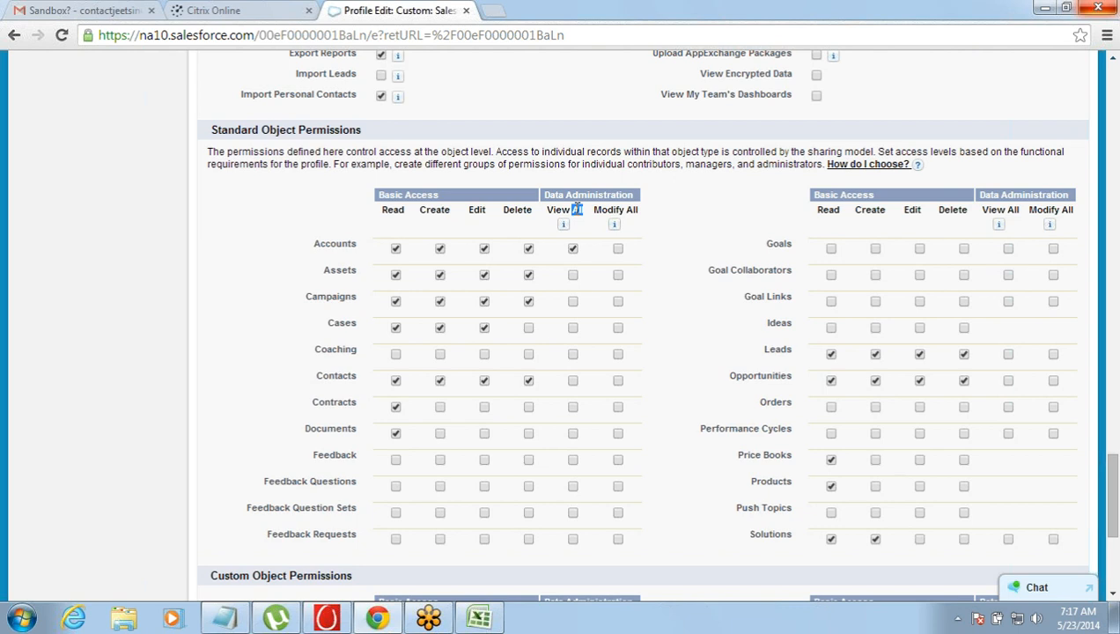
- Review the View All and Modify All data administration permissions and the Accounts row by highlighting their labels
drag(560, 208, 578, 207)
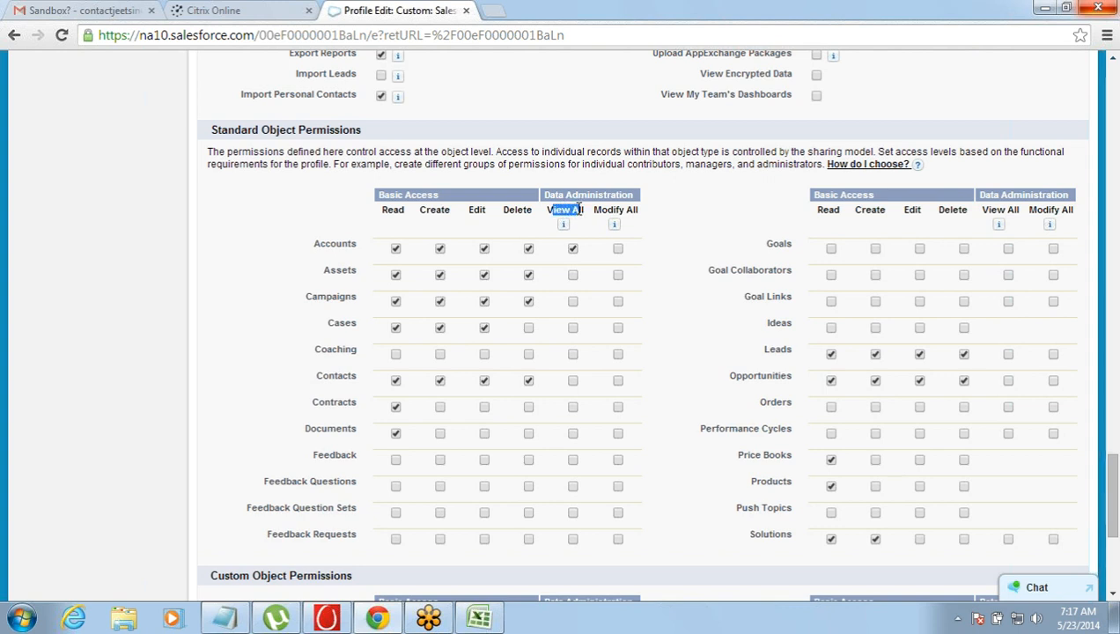
click(547, 197)
drag(548, 197, 629, 199)
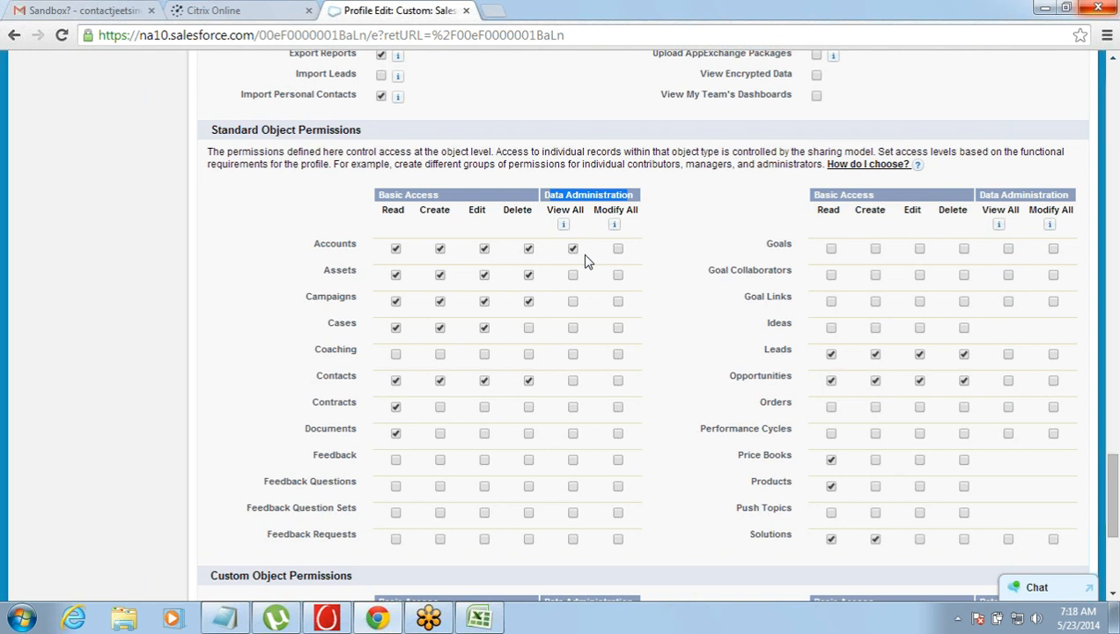
double_click(568, 211)
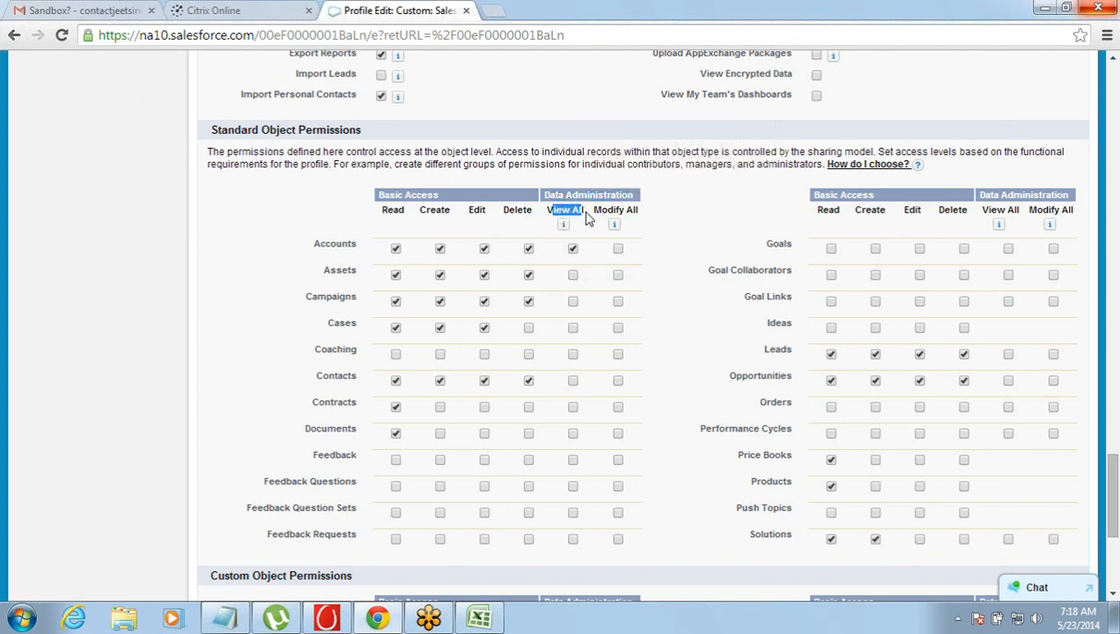
triple_click(604, 209)
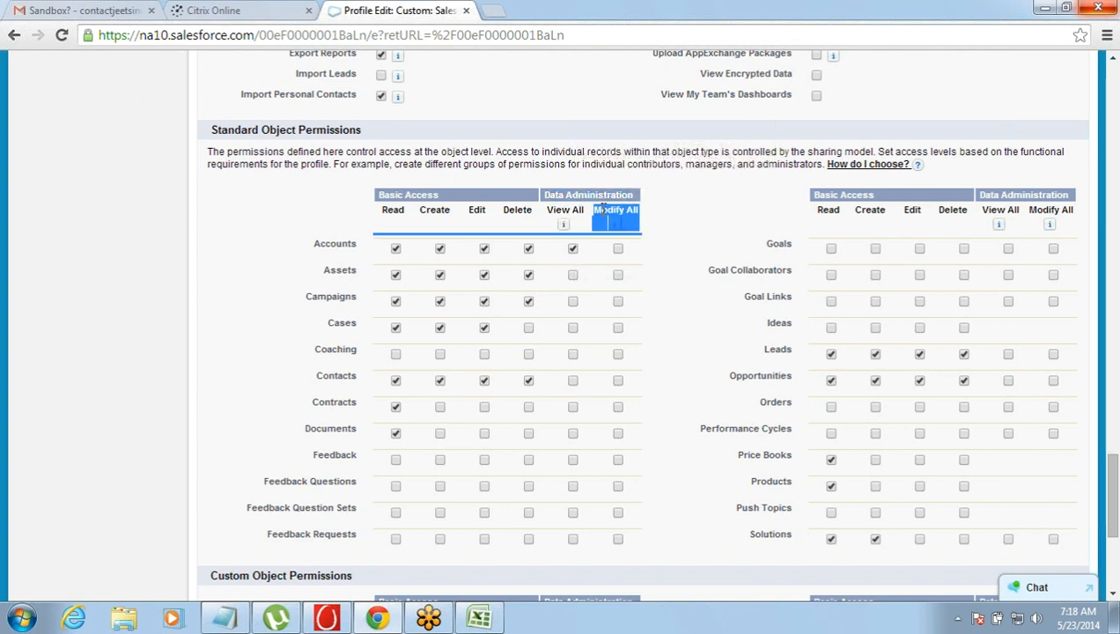
click(603, 208)
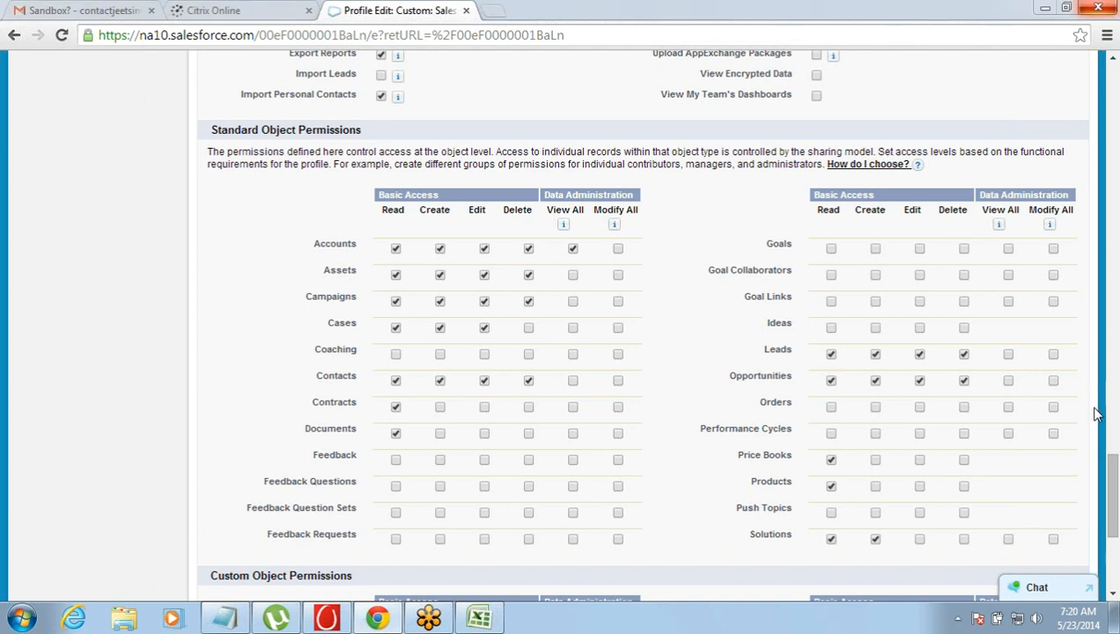
triple_click(581, 209)
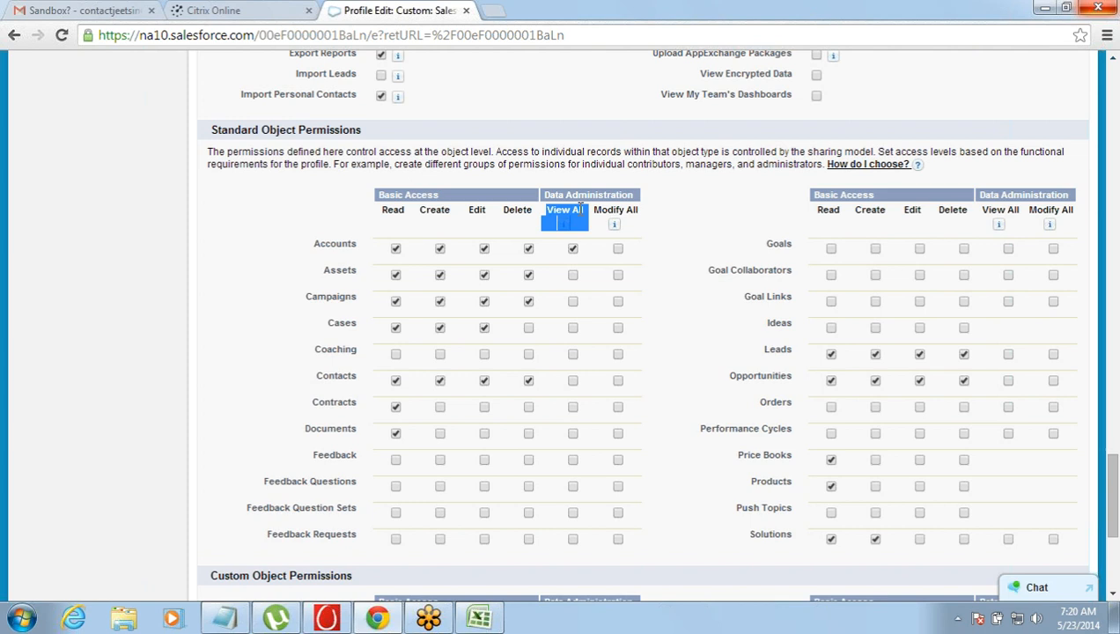
double_click(579, 208)
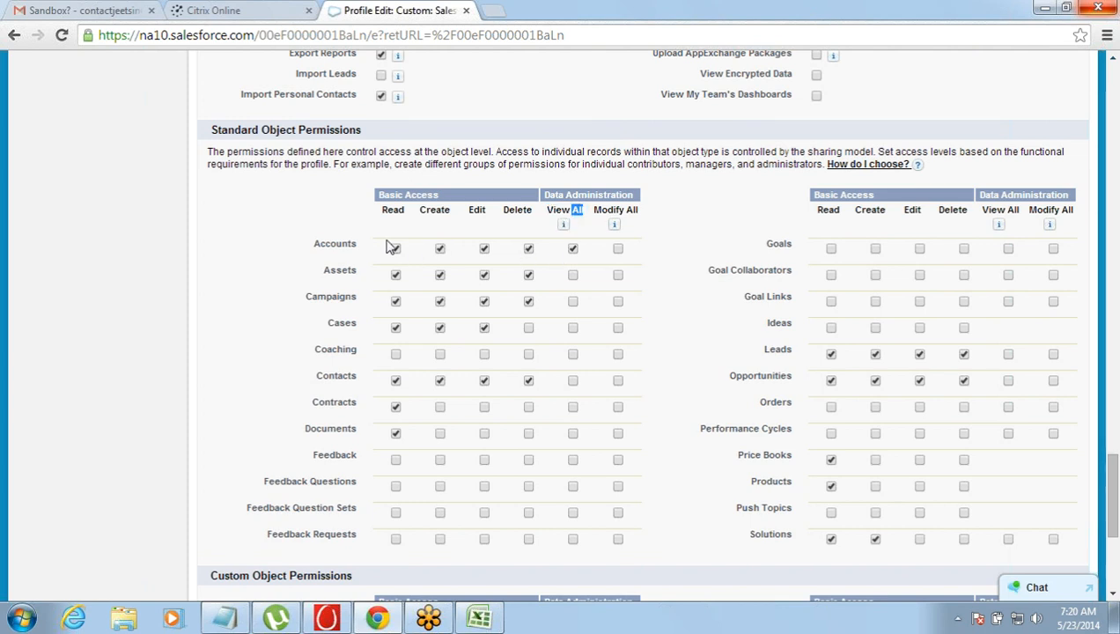
double_click(315, 245)
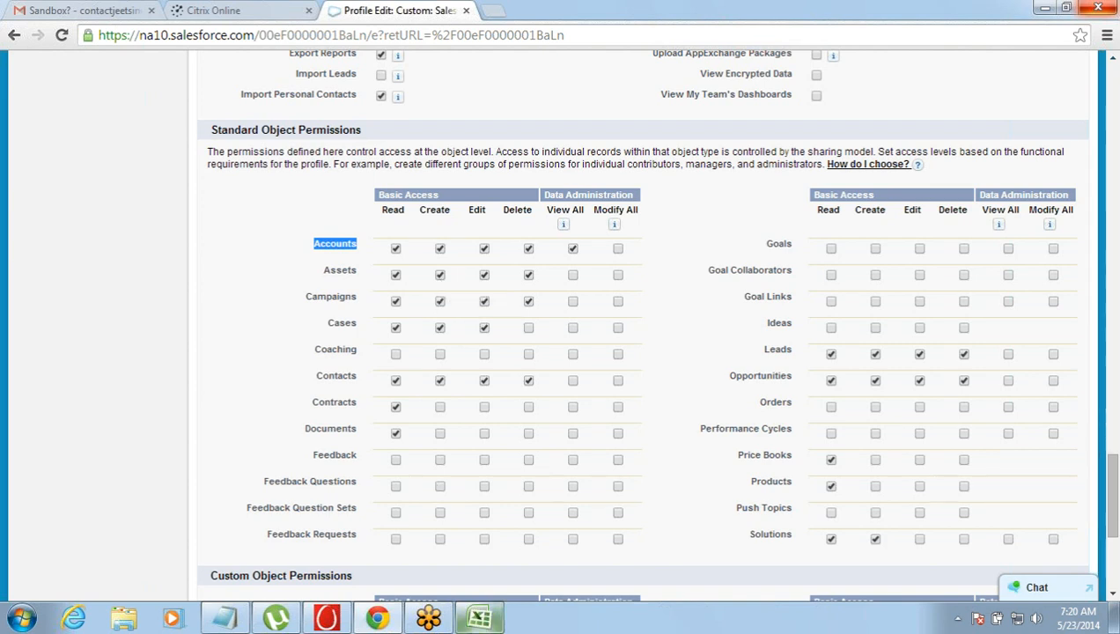
- Grant the Modify All permission on Accounts in the standard object permissions and highlight the Accounts label
mouse_move(242, 612)
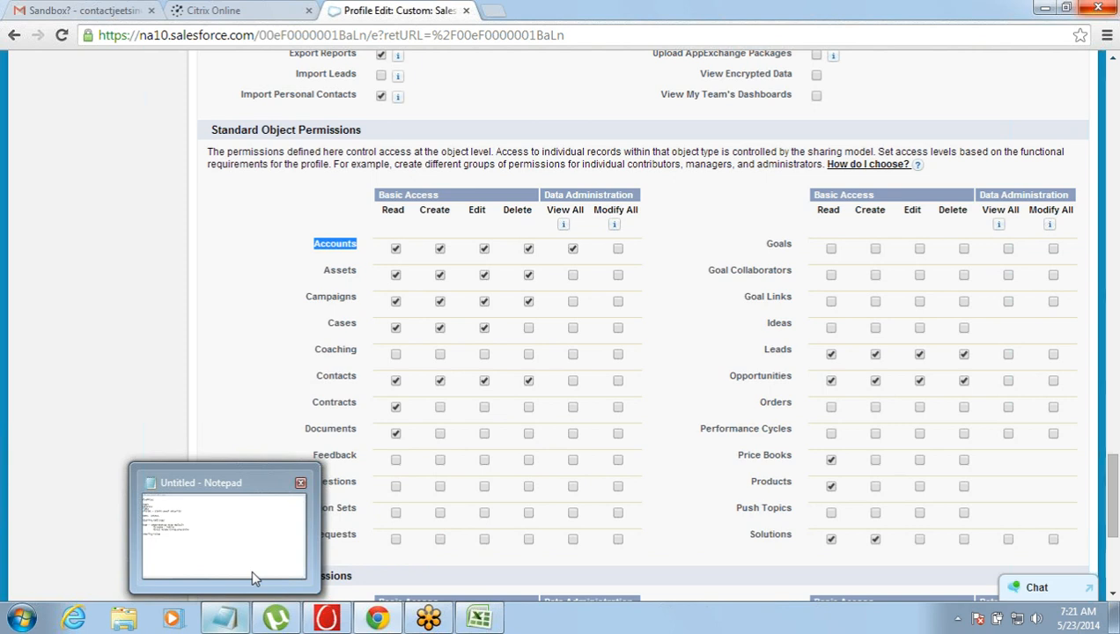
click(143, 271)
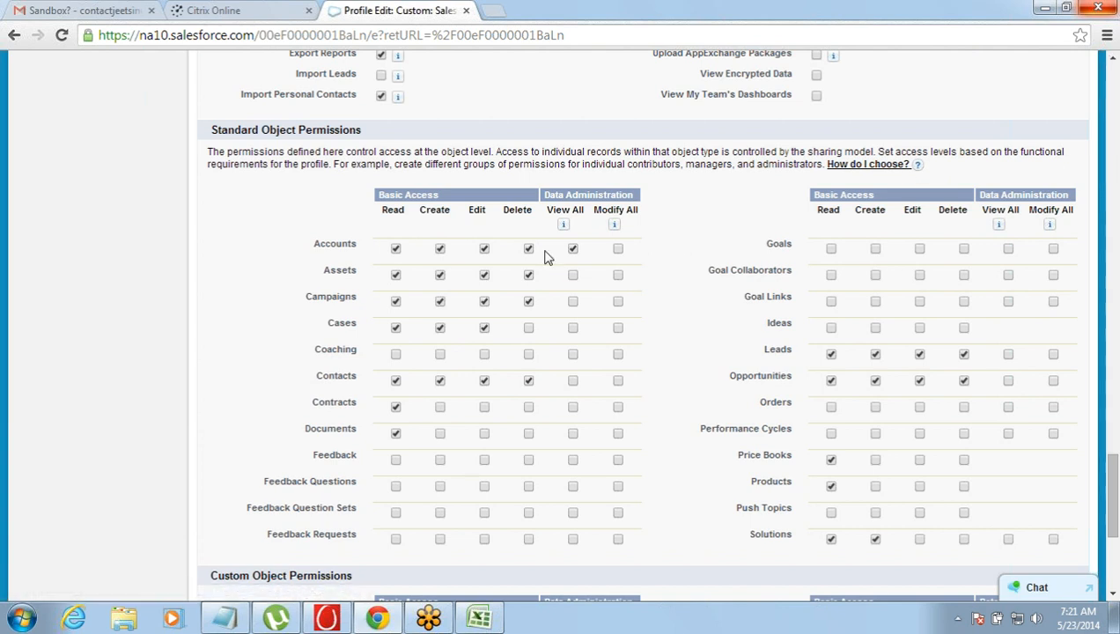
click(618, 250)
drag(313, 245, 362, 244)
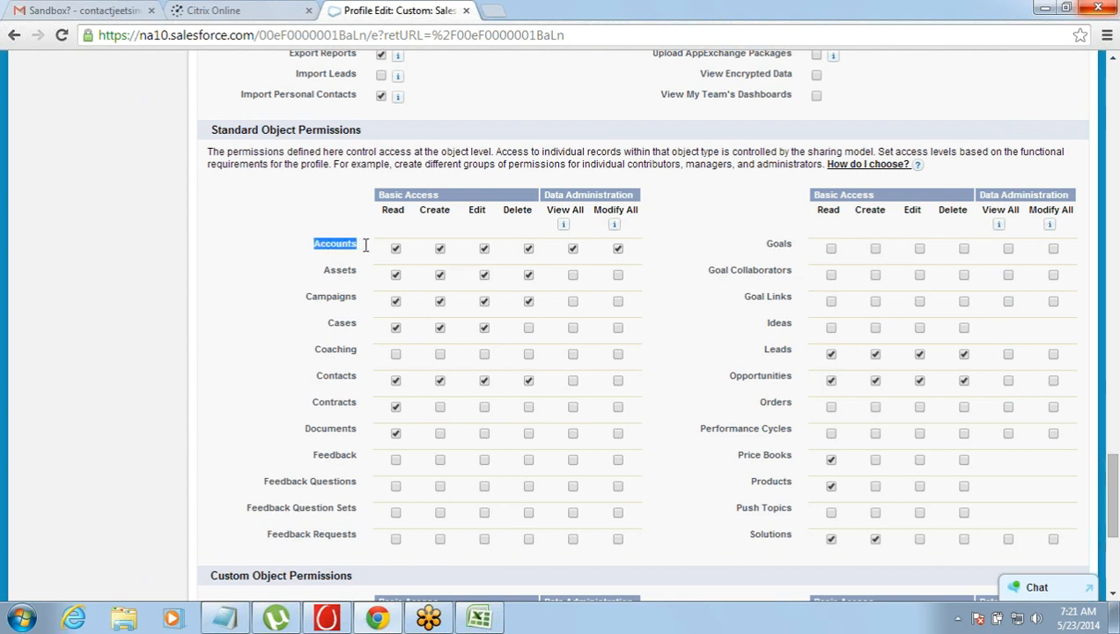
- Remove the View All and Modify All permissions from Accounts, and display the help text for the View All column
click(572, 249)
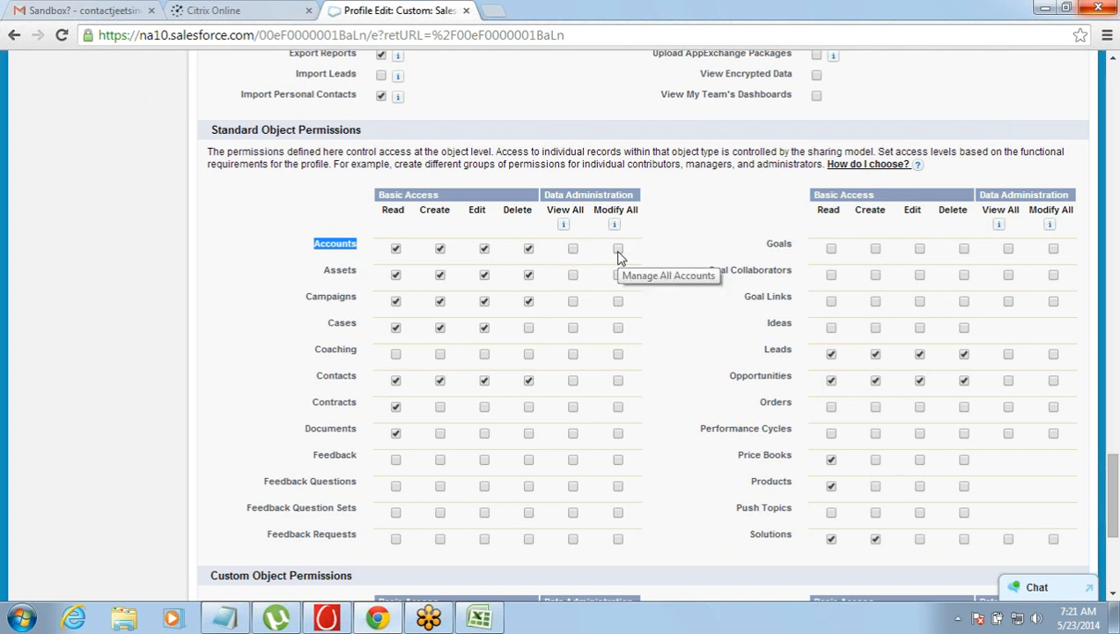
mouse_move(996, 224)
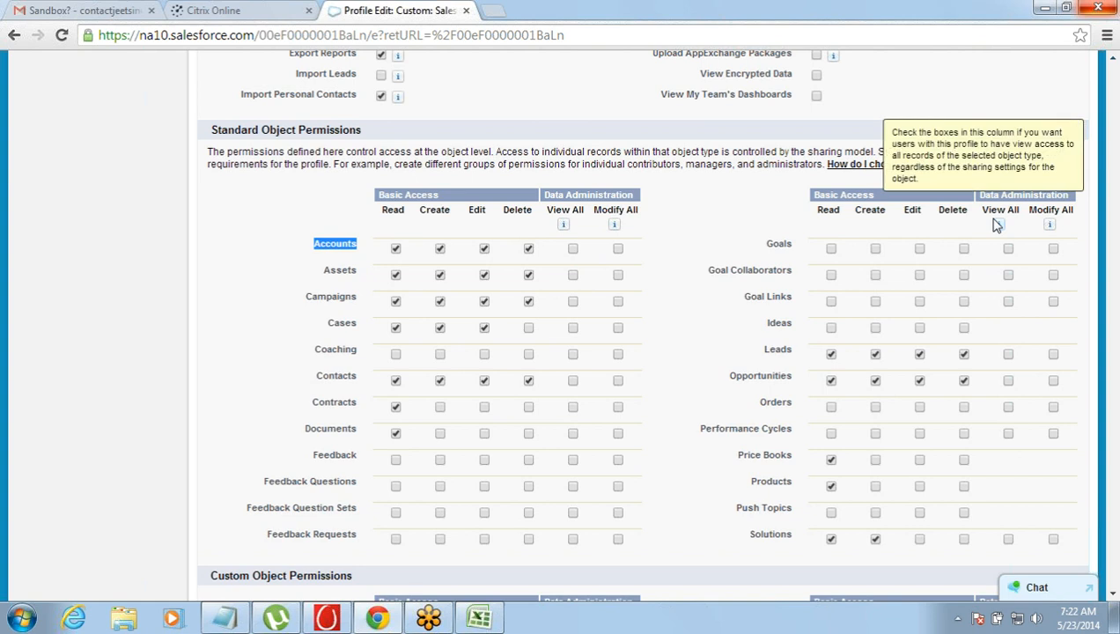
- Switch to the Notepad notes to review the outline on profiles, sharing settings and sharing rules
click(222, 622)
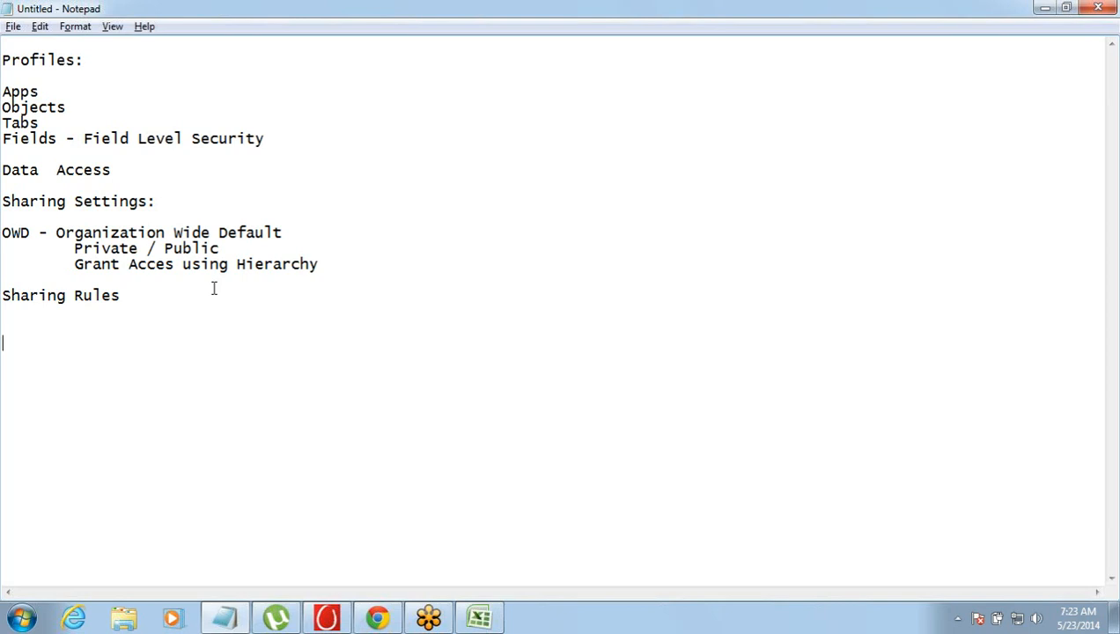
click(1114, 152)
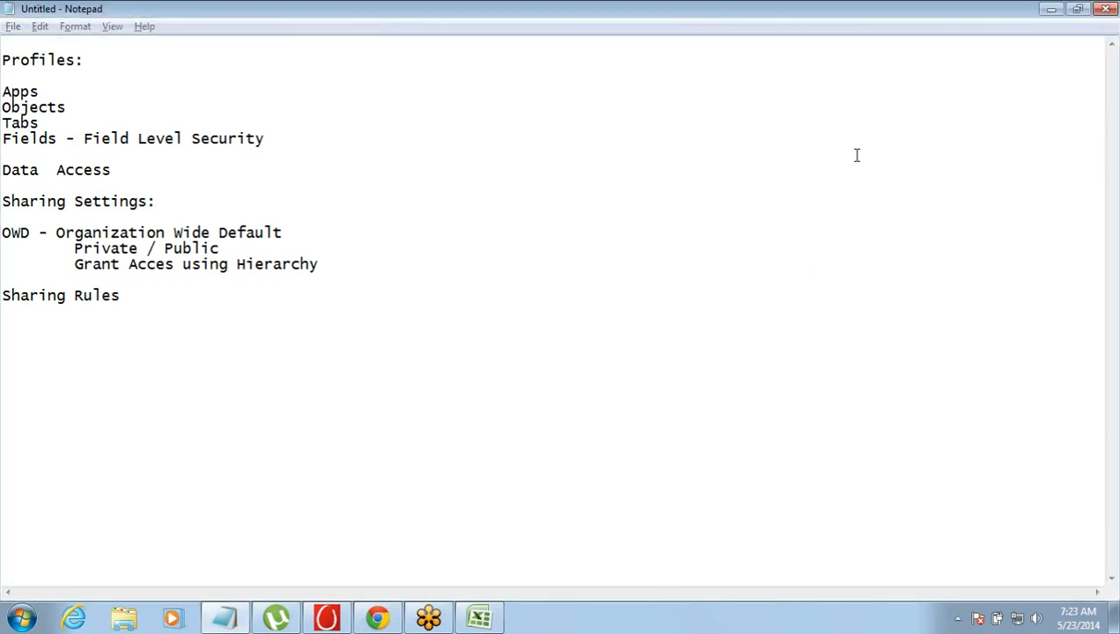